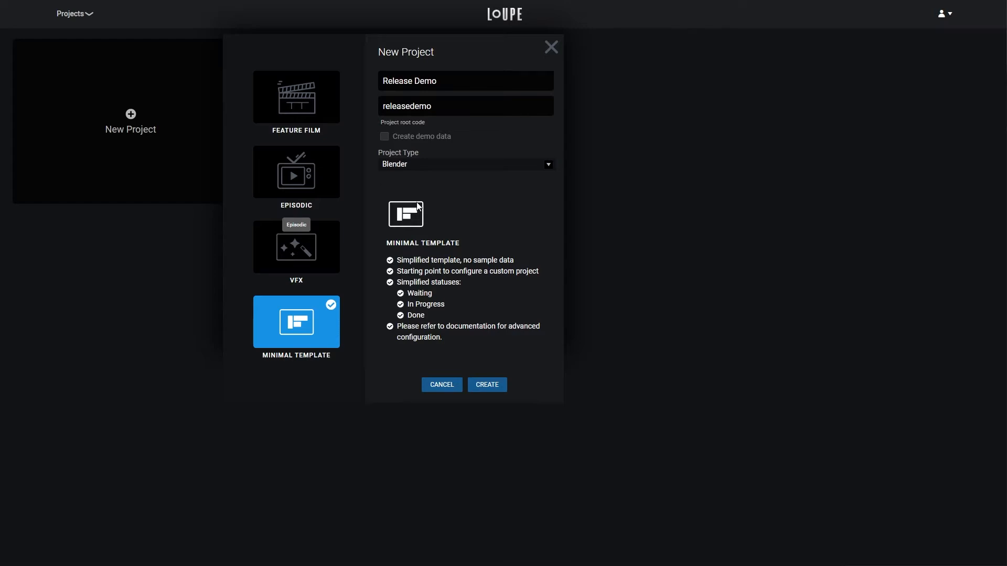
- Create the Release Demo project from the minimal template and open its templates
{"action": "left_click", "coordinate": [496, 389]}
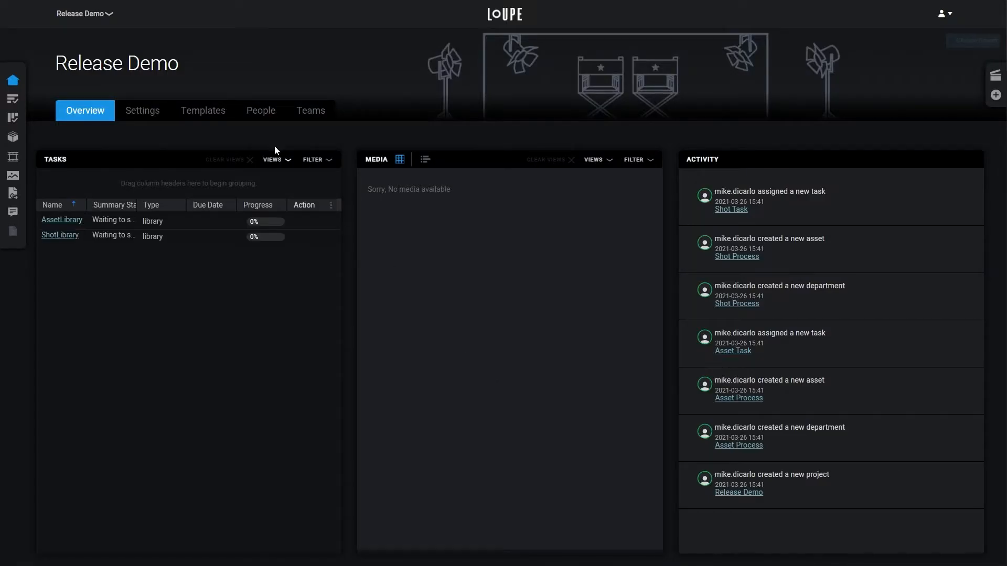
{"action": "left_click", "coordinate": [210, 123]}
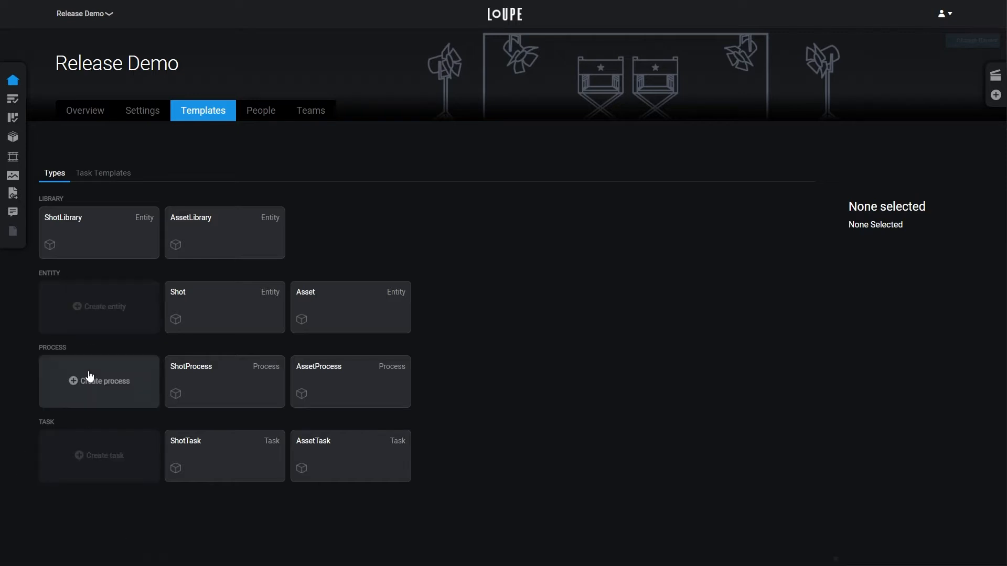
- Create and save an entity type named Episode with category shots and type episode
{"action": "left_click", "coordinate": [97, 311]}
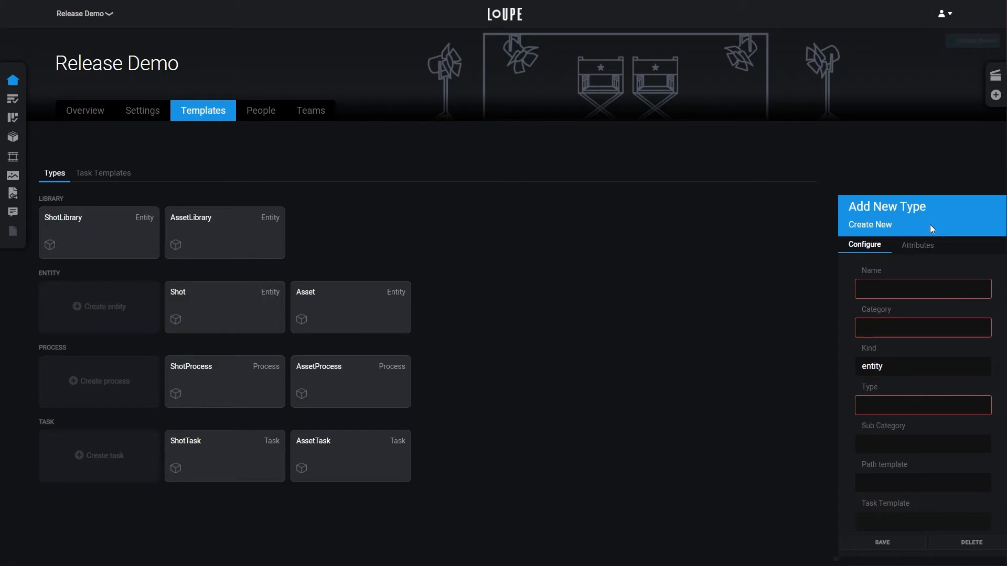
{"action": "left_click", "coordinate": [876, 290]}
{"action": "type", "text": "Episode"}
{"action": "left_click", "coordinate": [880, 326]}
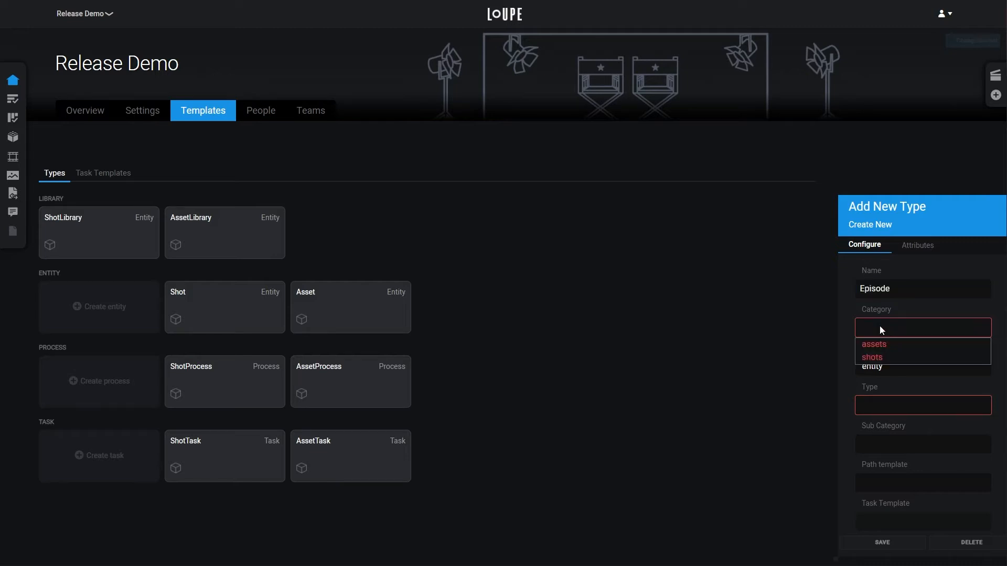
{"action": "left_click", "coordinate": [880, 356]}
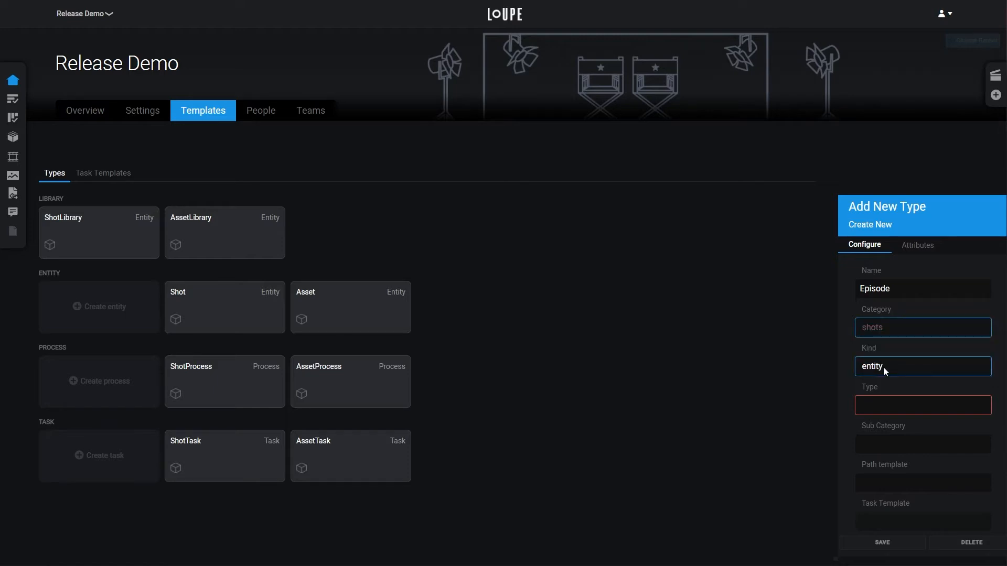
{"action": "left_click", "coordinate": [880, 408]}
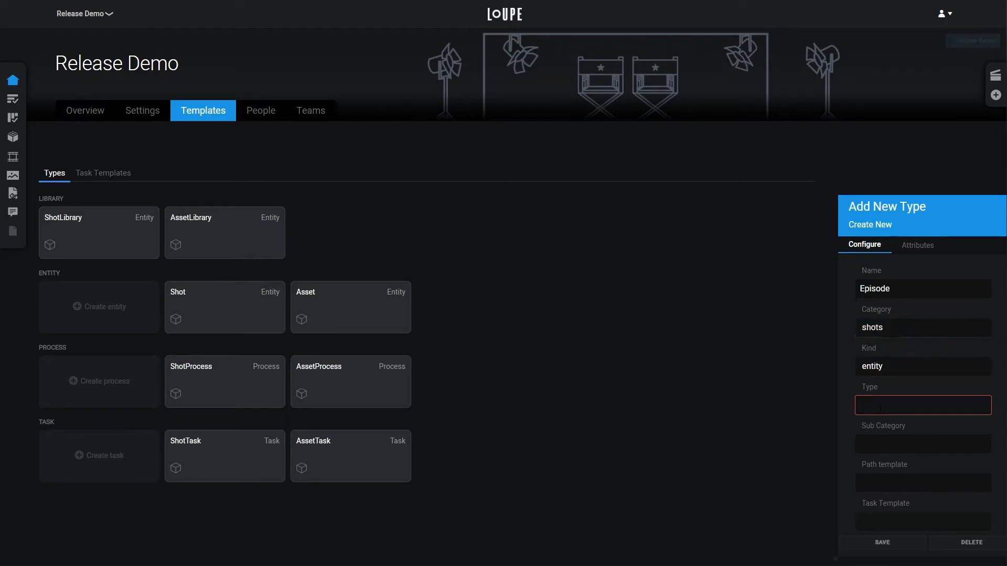
{"action": "type", "text": "episode"}
{"action": "left_click", "coordinate": [881, 543]}
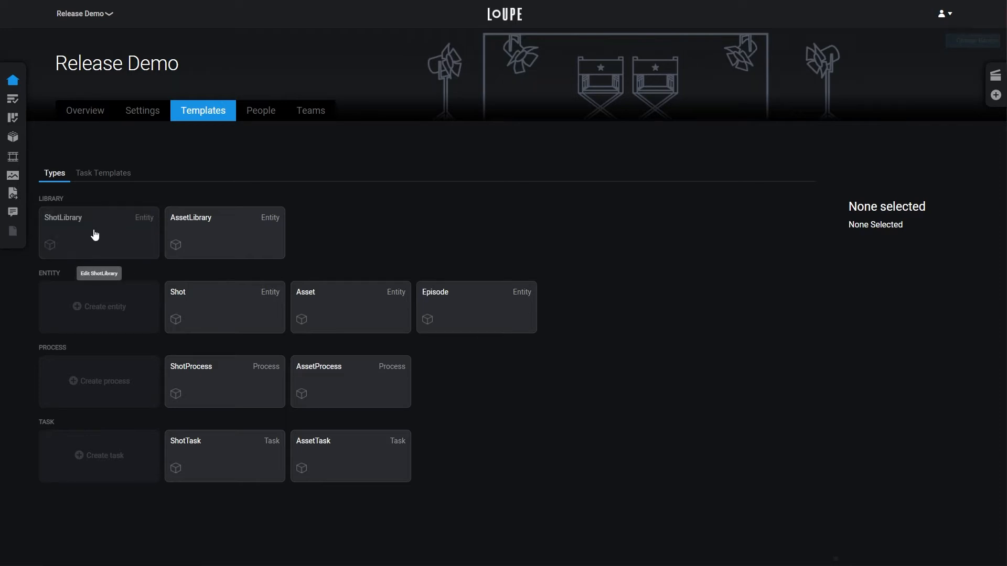
- Create and save an entity type named Sequence with category shots and type sequence
{"action": "left_click", "coordinate": [109, 307]}
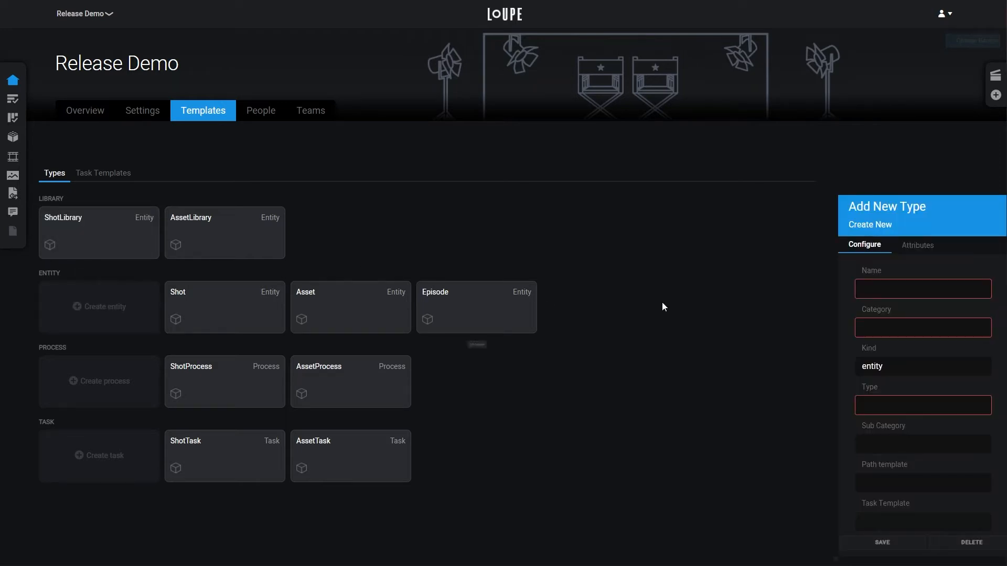
{"action": "left_click", "coordinate": [926, 295]}
{"action": "type", "text": "Sequence"}
{"action": "left_click", "coordinate": [921, 330]}
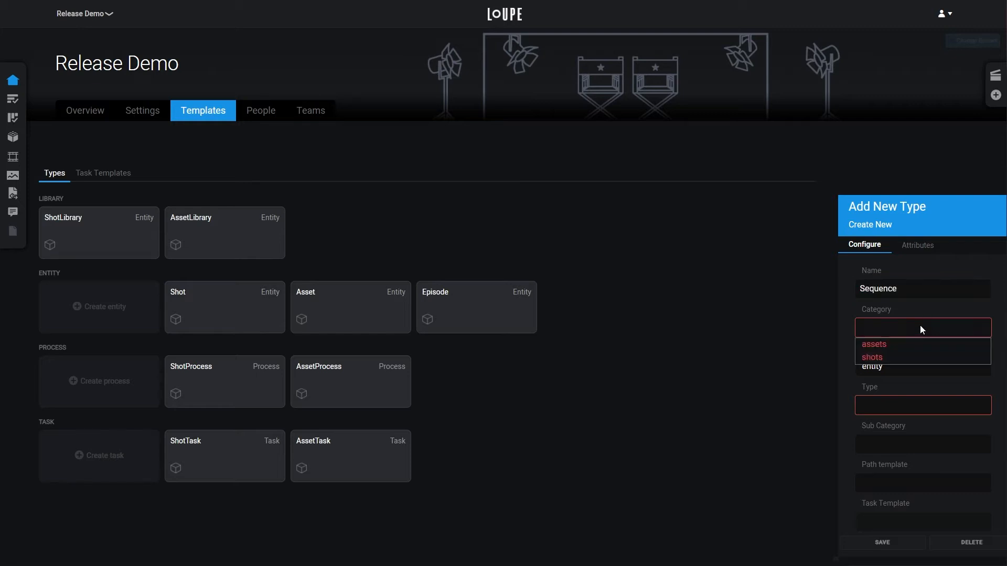
{"action": "left_click", "coordinate": [910, 356]}
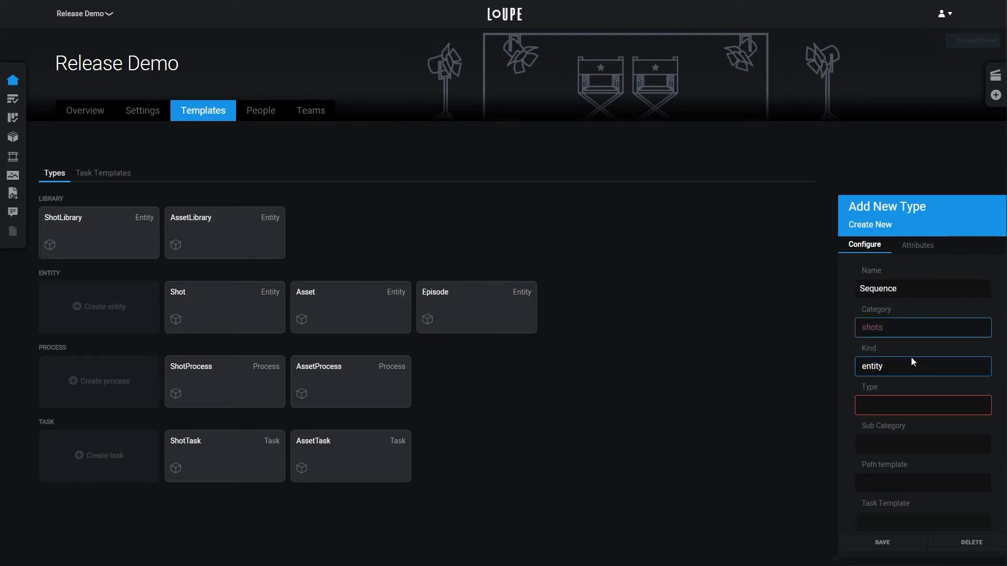
{"action": "left_click", "coordinate": [894, 409]}
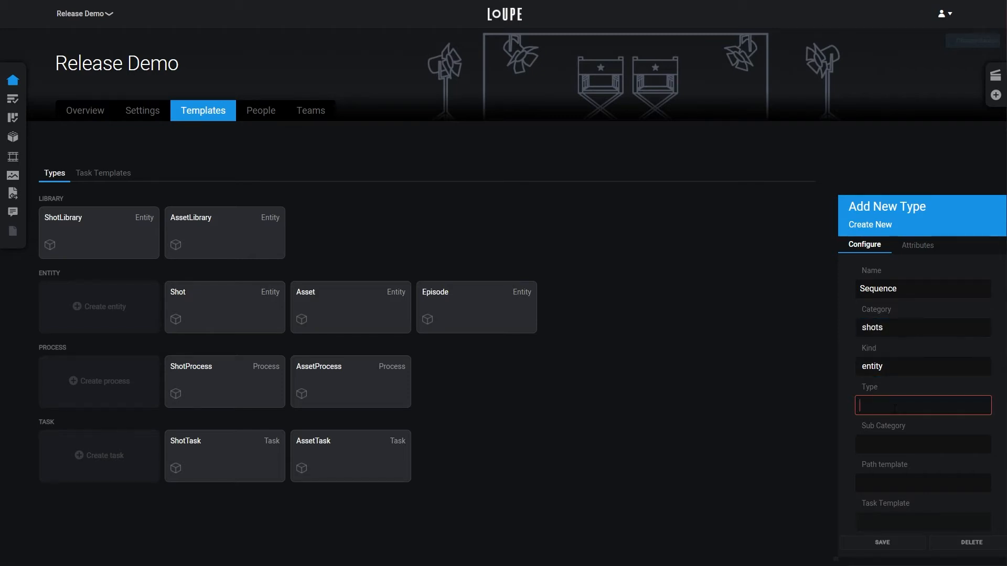
{"action": "type", "text": "sequence"}
{"action": "left_click", "coordinate": [888, 541]}
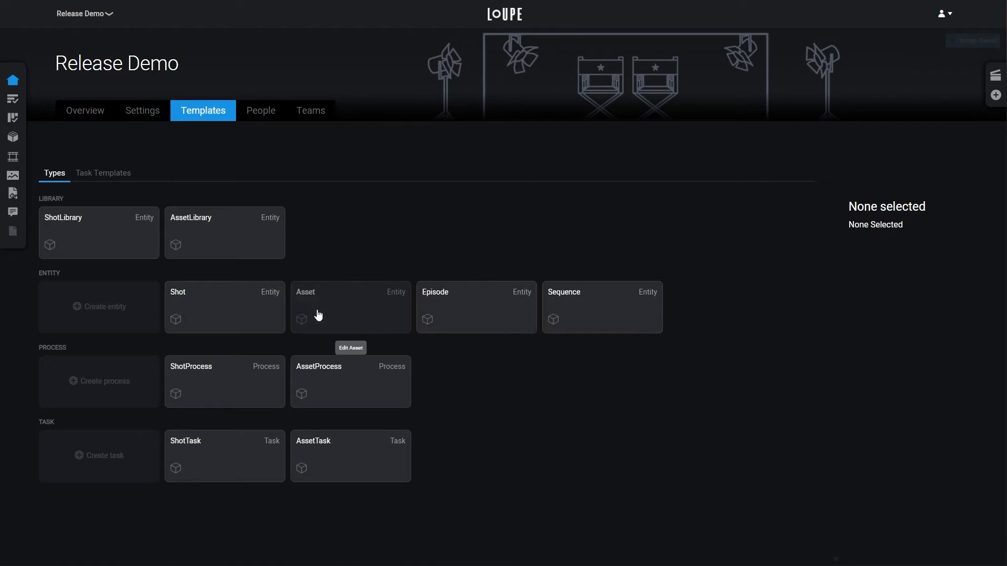
- In ShotLibrary's allowed types, enable Episode, disable Shot and ShotTask, and save the change
{"action": "left_click", "coordinate": [103, 243]}
{"action": "scroll", "coordinate": [945, 387], "scroll_direction": "down", "scroll_amount": 5}
{"action": "scroll", "coordinate": [945, 387], "scroll_direction": "down", "scroll_amount": 1}
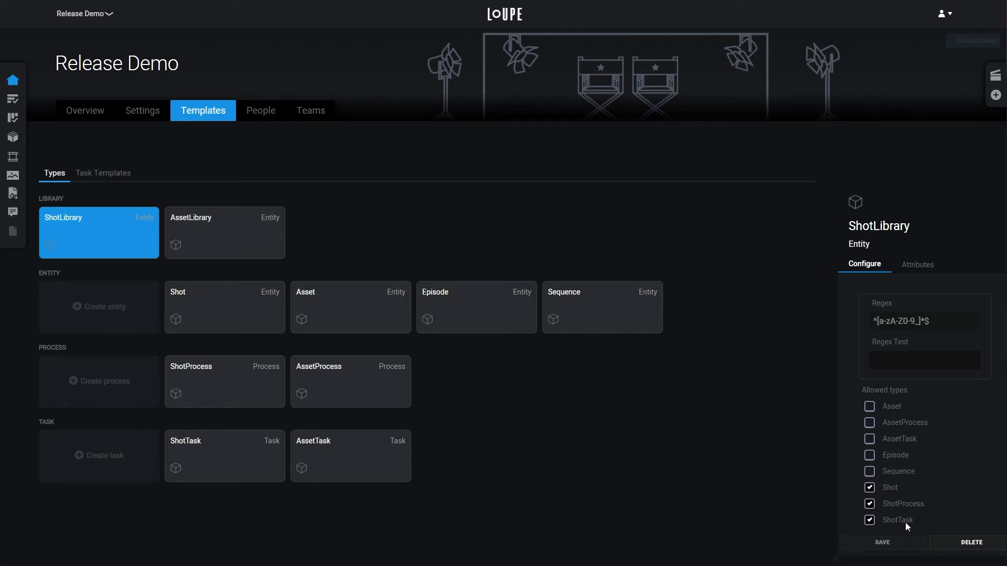
{"action": "left_click", "coordinate": [869, 487]}
{"action": "left_click", "coordinate": [870, 521]}
{"action": "left_click", "coordinate": [870, 456]}
{"action": "left_click", "coordinate": [898, 544]}
- Make Sequence the only allowed type of the Episode entity and save it
{"action": "left_click", "coordinate": [478, 312]}
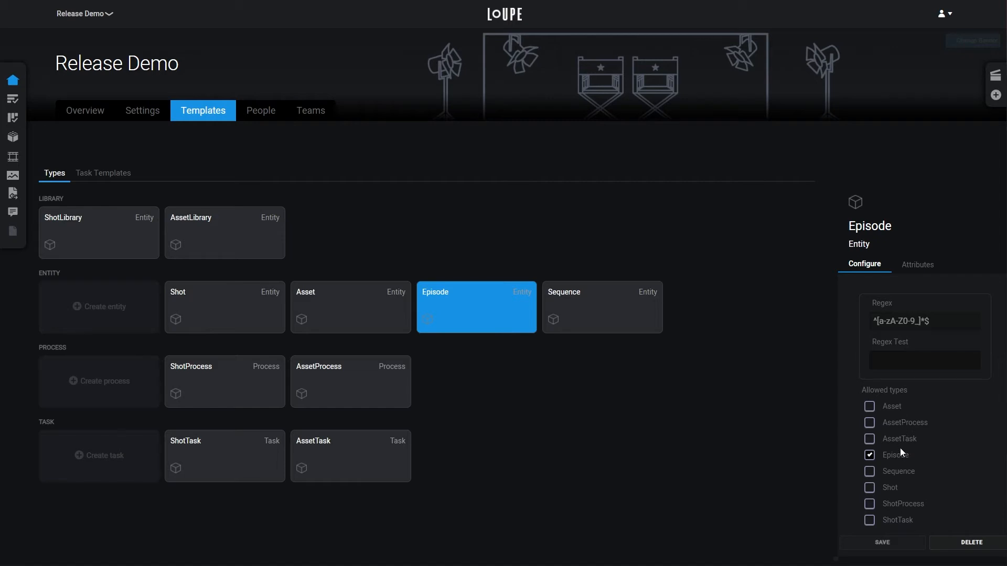
{"action": "left_click", "coordinate": [870, 456]}
{"action": "left_click", "coordinate": [869, 471]}
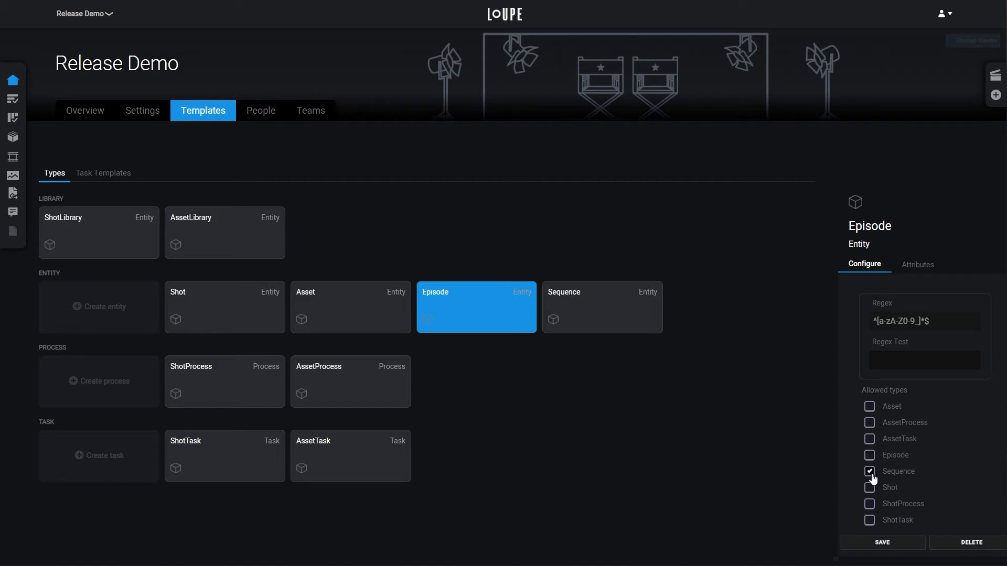
{"action": "left_click", "coordinate": [860, 545]}
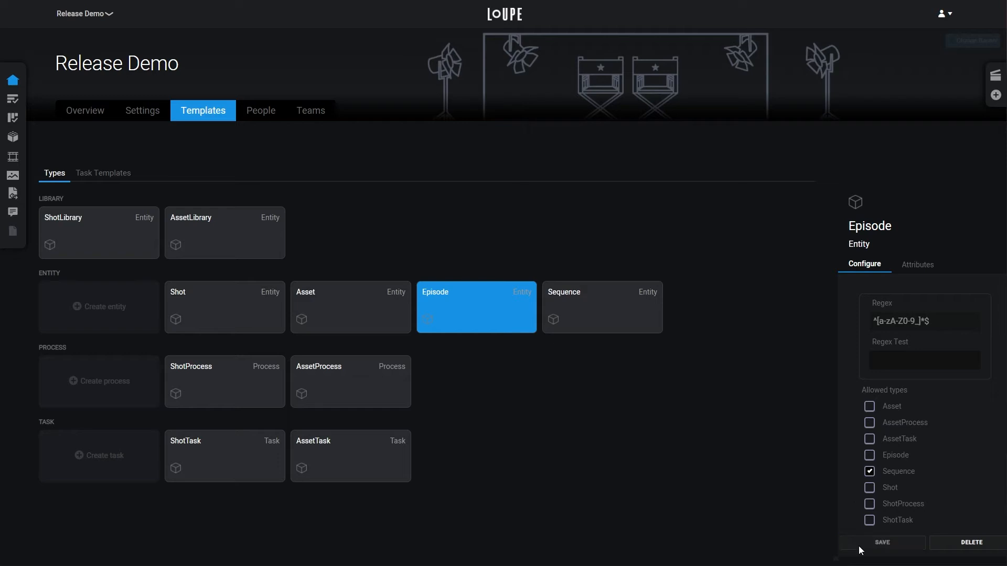
- Make Shot the only allowed type of the Sequence entity and save it
{"action": "left_click", "coordinate": [598, 314]}
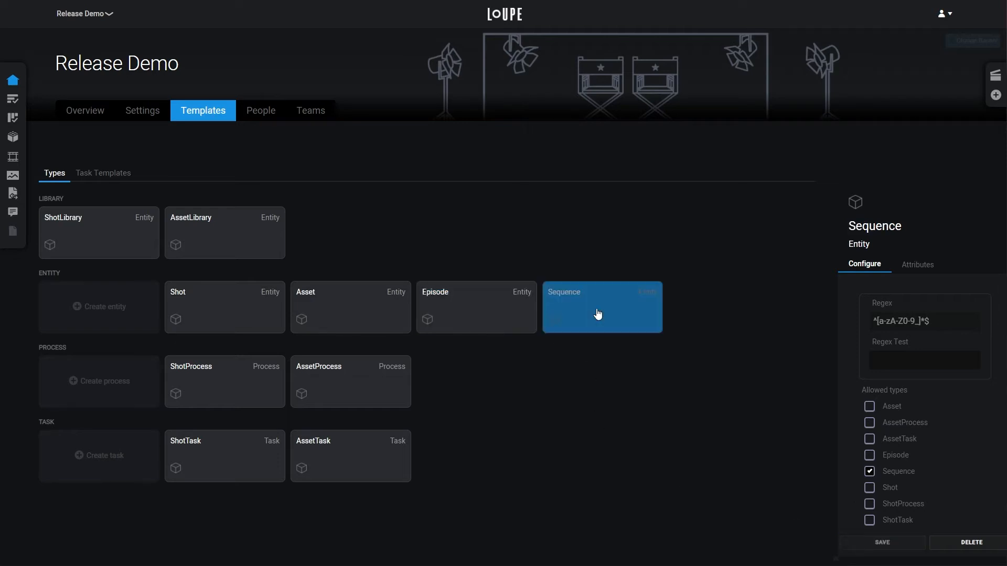
{"action": "left_click", "coordinate": [869, 472]}
{"action": "left_click", "coordinate": [868, 488]}
{"action": "left_click", "coordinate": [874, 544]}
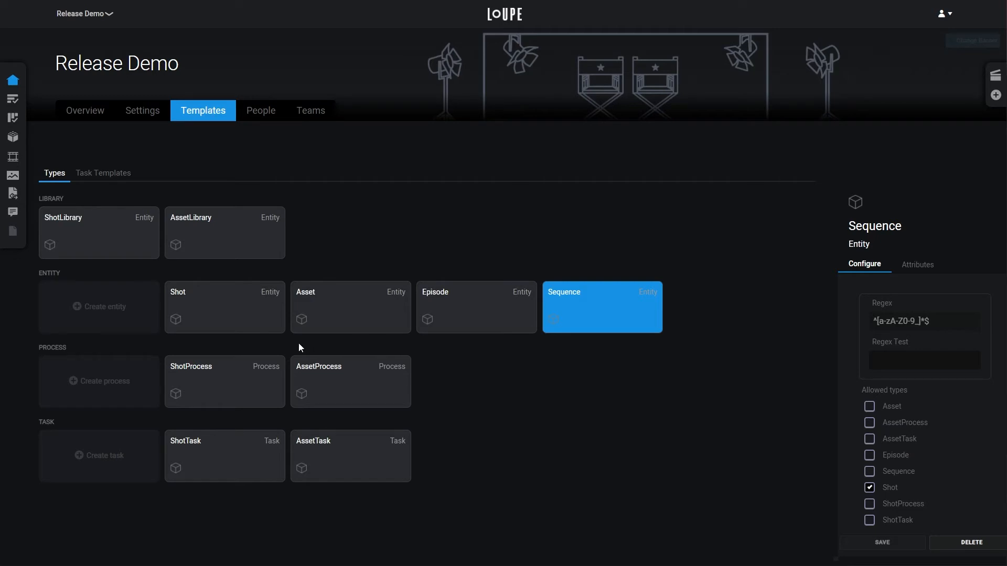
- Allow only ShotProcess in the Shot entity and only ShotTask in the ShotProcess type
{"action": "left_click", "coordinate": [233, 319]}
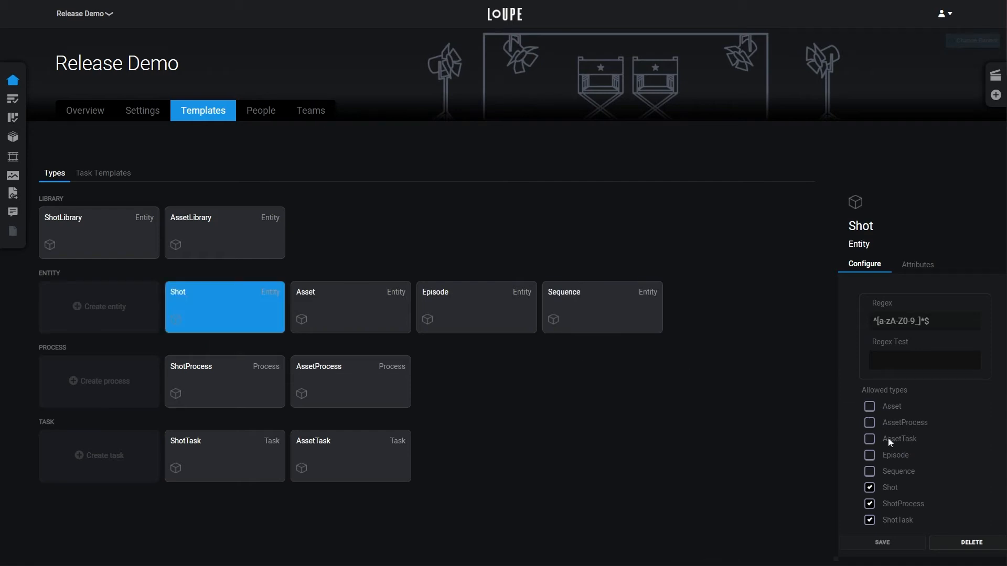
{"action": "left_click", "coordinate": [870, 488]}
{"action": "left_click", "coordinate": [869, 520]}
{"action": "left_click", "coordinate": [892, 547]}
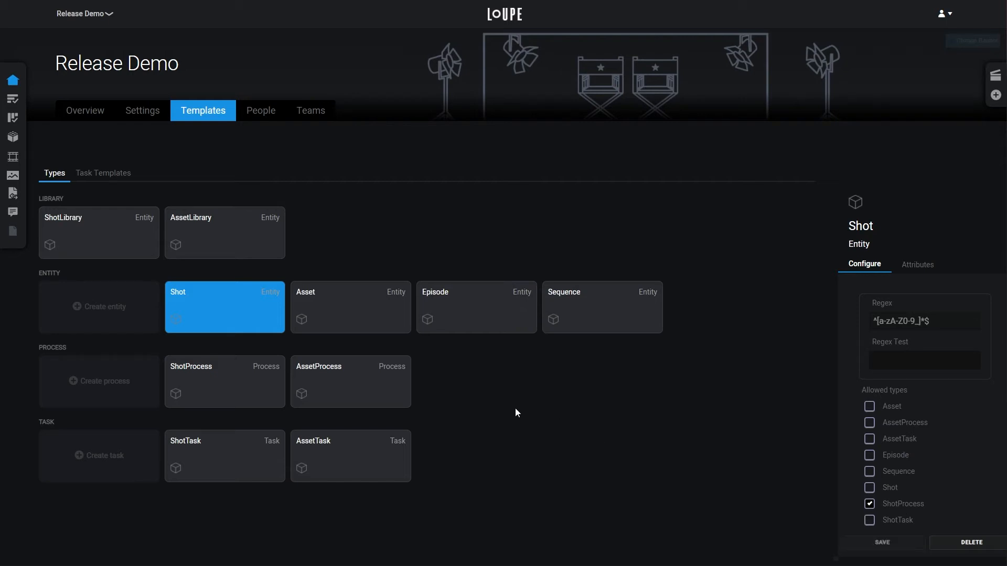
{"action": "left_click", "coordinate": [215, 385]}
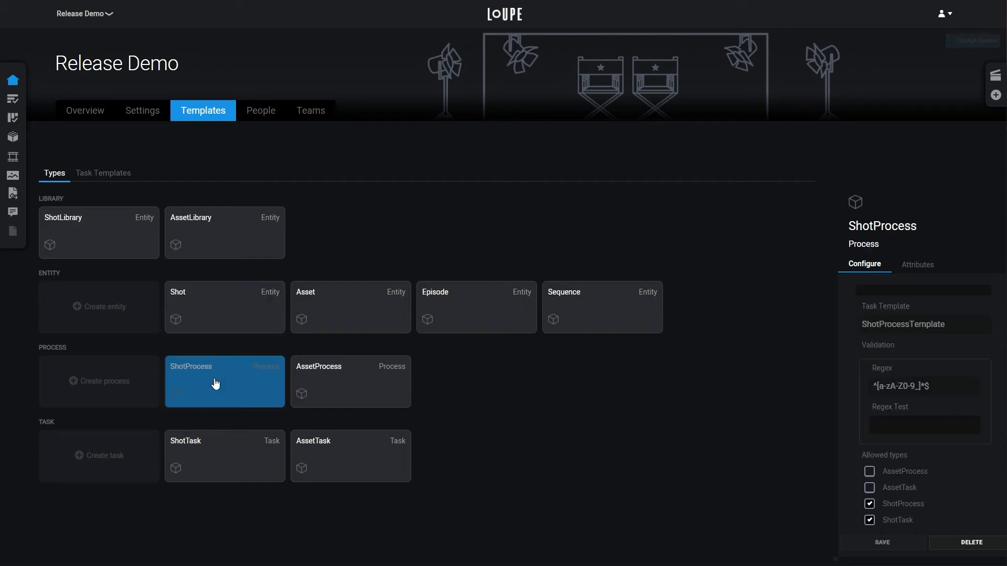
{"action": "left_click", "coordinate": [869, 504]}
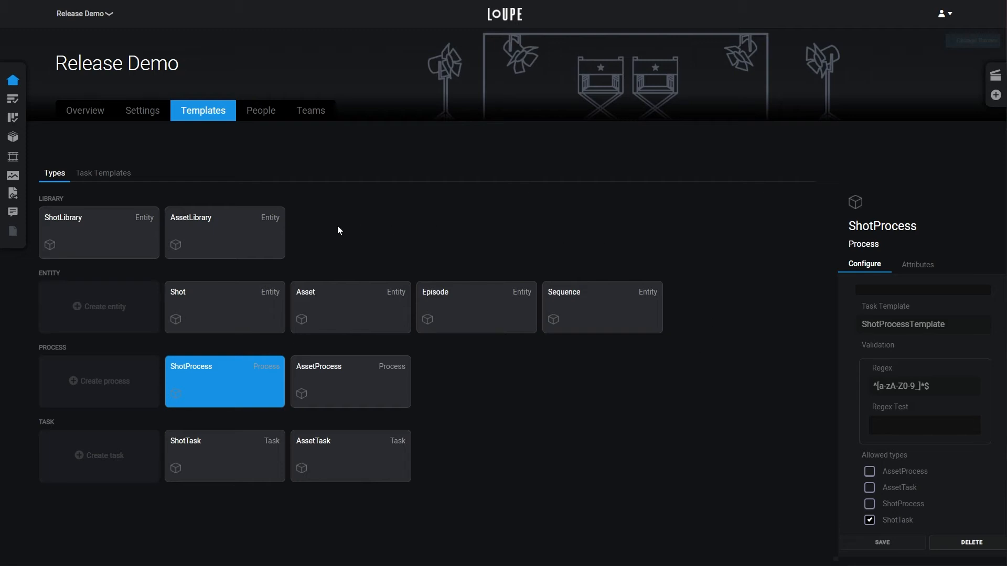
- In the task templates, add and save a child named Layout under Shot with code layout and type ShotProcess
{"action": "left_click", "coordinate": [107, 173]}
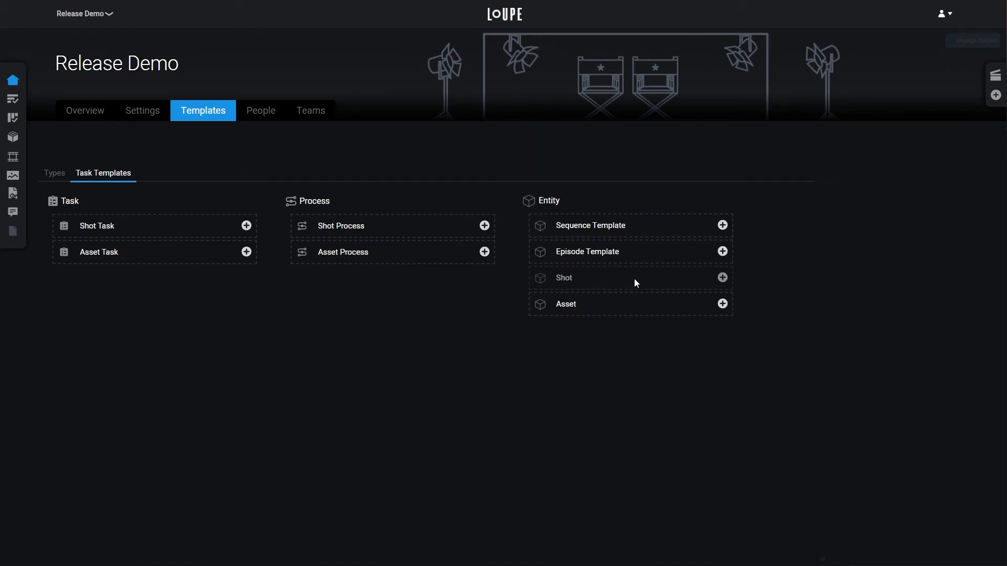
{"action": "left_click", "coordinate": [723, 279]}
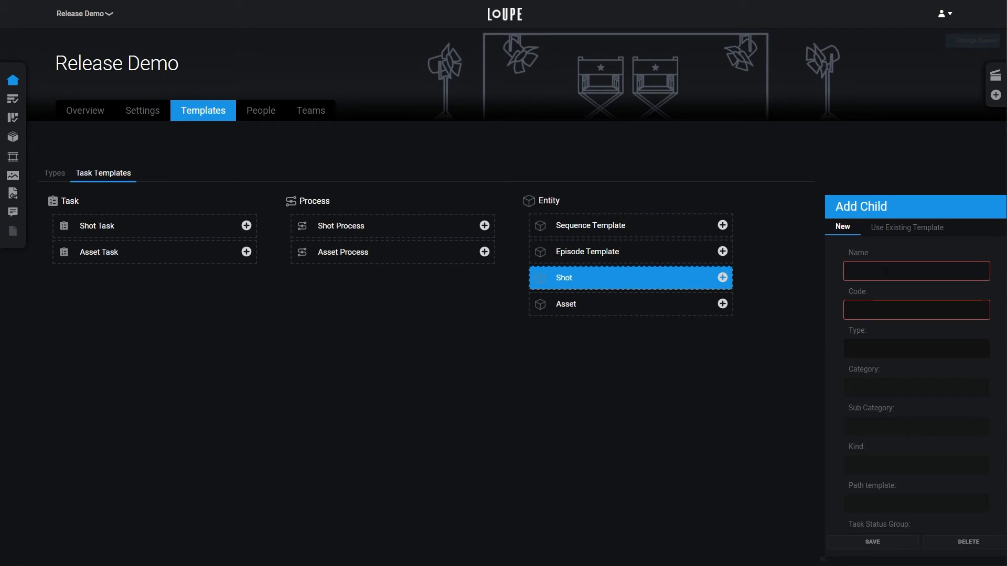
{"action": "type", "text": "Layout"}
{"action": "left_click", "coordinate": [890, 309]}
{"action": "type", "text": "layout"}
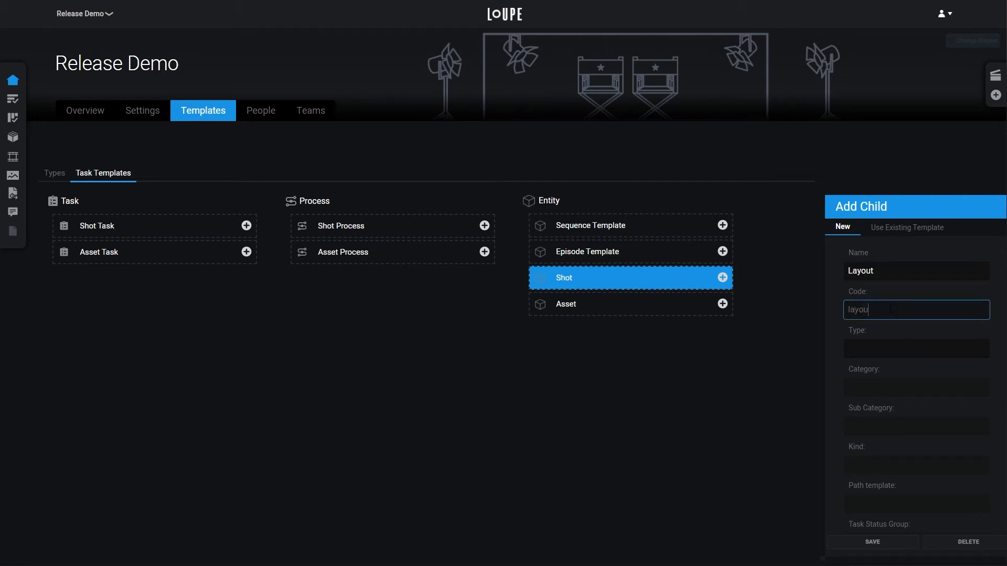
{"action": "left_click", "coordinate": [889, 357]}
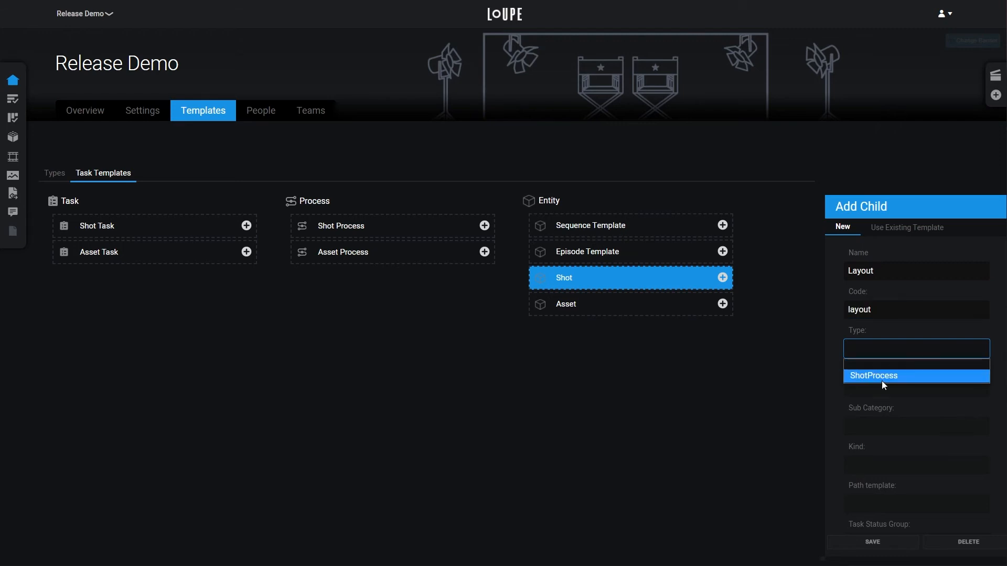
{"action": "left_click", "coordinate": [884, 376]}
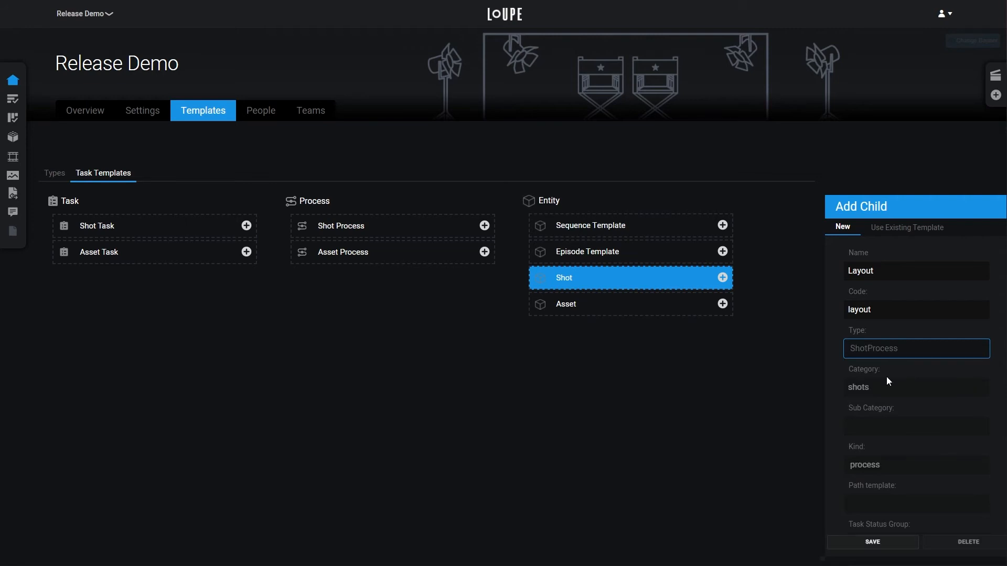
{"action": "scroll", "coordinate": [886, 387], "scroll_direction": "down", "scroll_amount": 1}
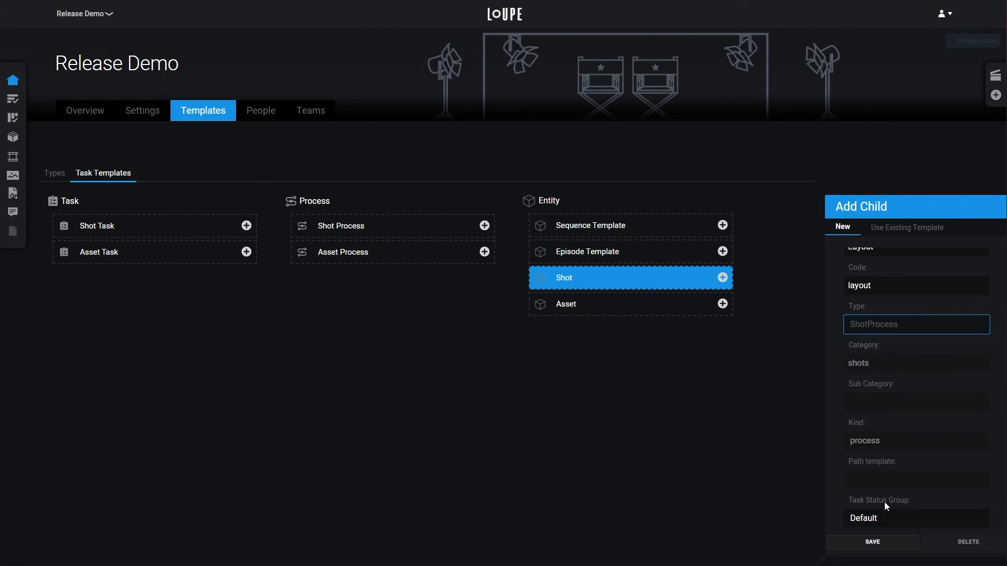
{"action": "left_click", "coordinate": [879, 542]}
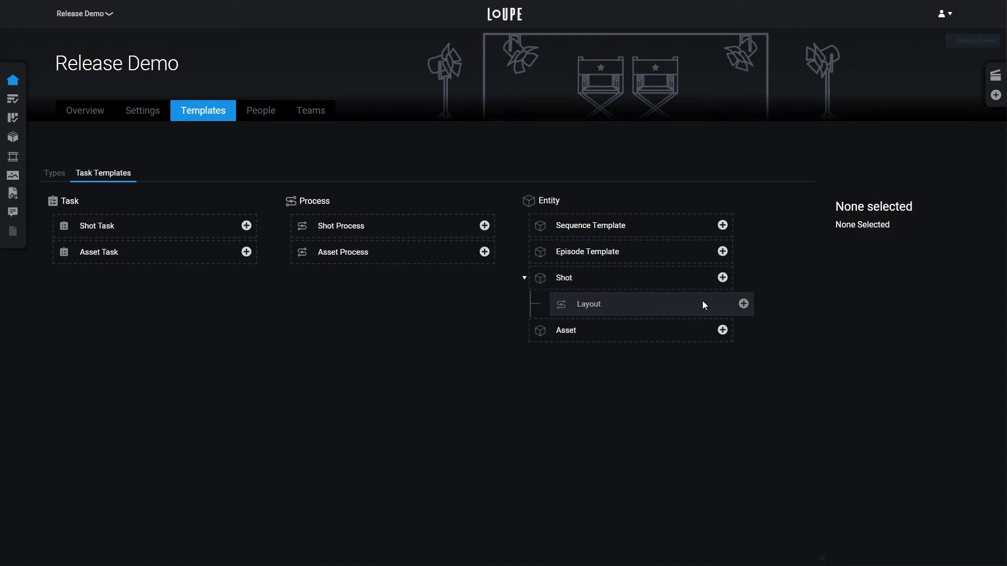
- Add and save a child named First pass under Layout with code firstpass and type ShotTask
{"action": "left_click", "coordinate": [743, 304]}
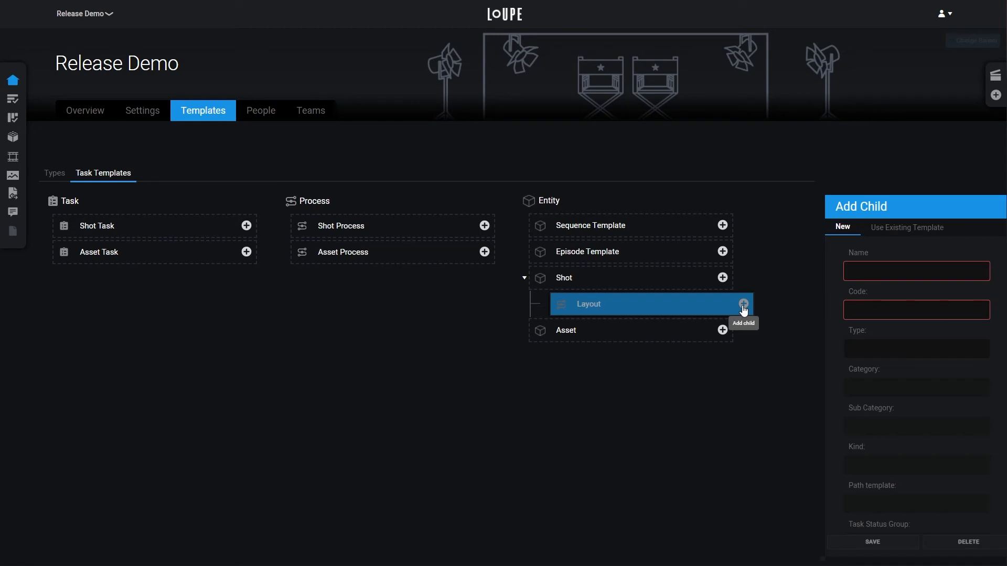
{"action": "left_click", "coordinate": [872, 273]}
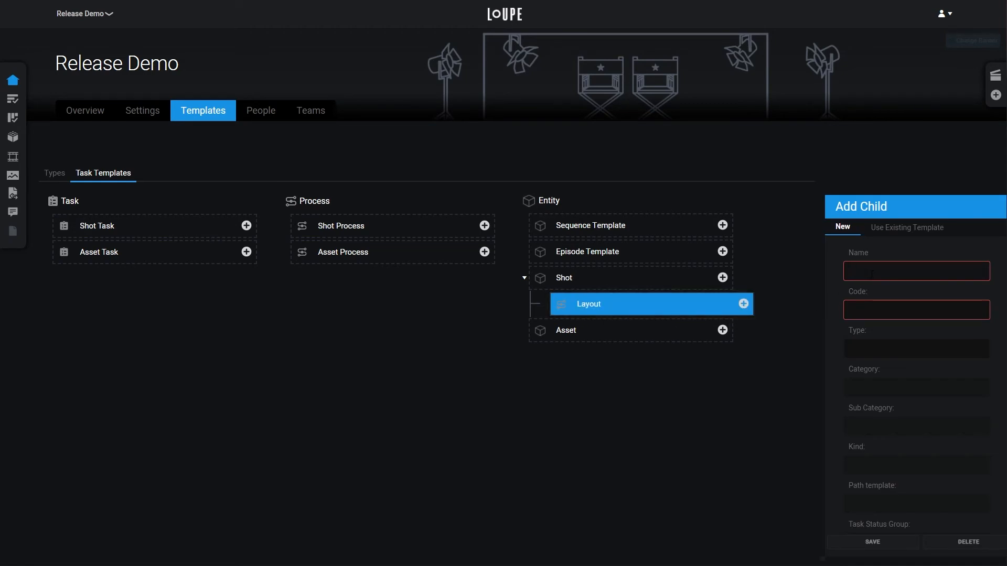
{"action": "type", "text": "Firsrt pass"}
{"action": "key", "text": "BackSpace"}
{"action": "key", "text": "BackSpace"}
{"action": "key", "text": "BackSpace"}
{"action": "key", "text": "BackSpace"}
{"action": "type", "text": "t pass"}
{"action": "left_click", "coordinate": [883, 304]}
{"action": "type", "text": "first pass"}
{"action": "left_click", "coordinate": [886, 349]}
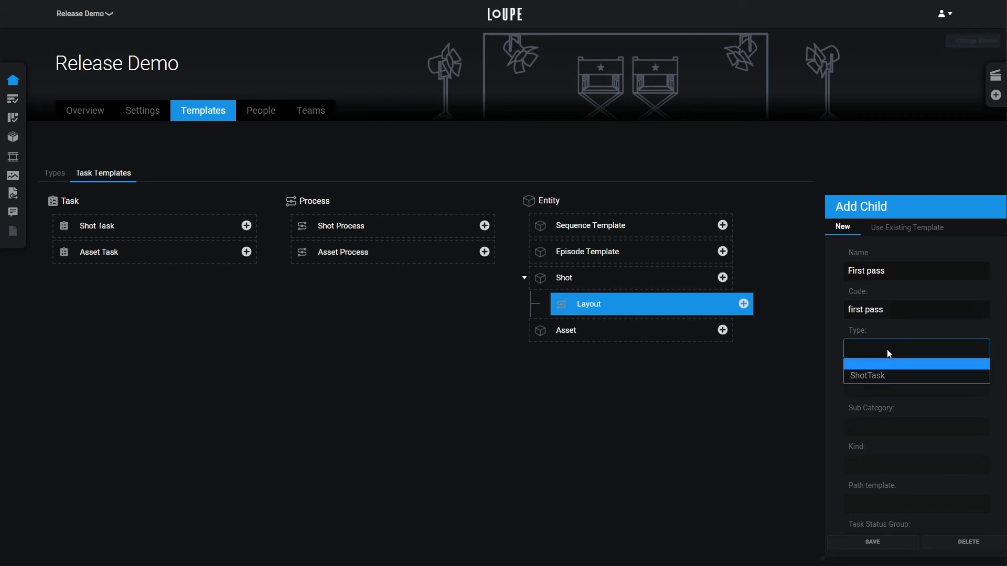
{"action": "left_click", "coordinate": [879, 376]}
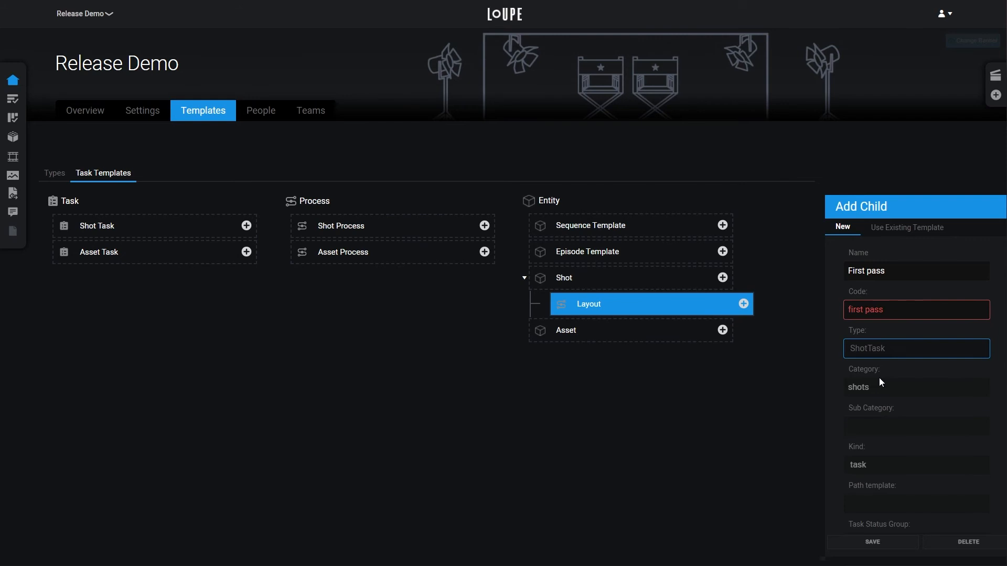
{"action": "left_click", "coordinate": [881, 318]}
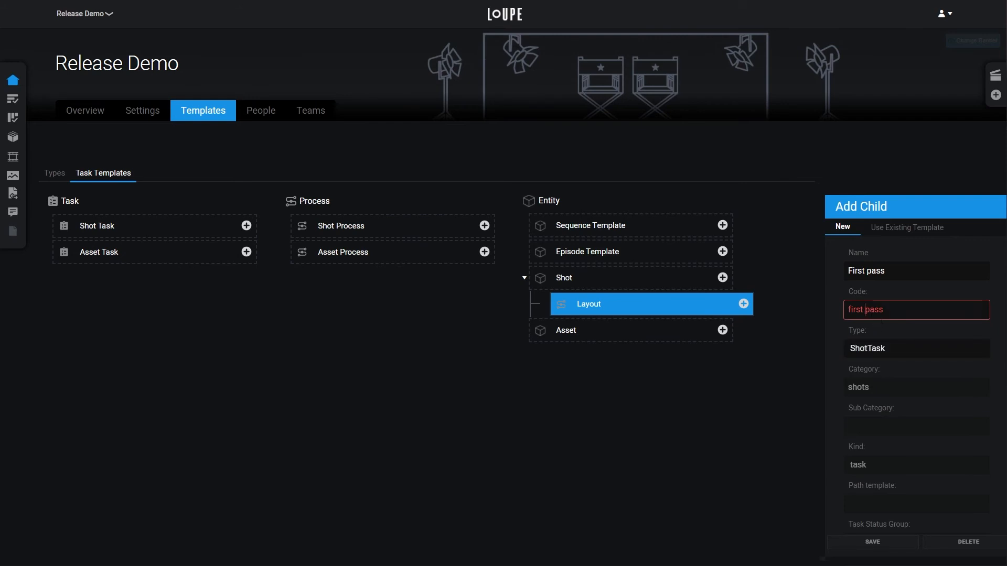
{"action": "key", "text": "BackSpace"}
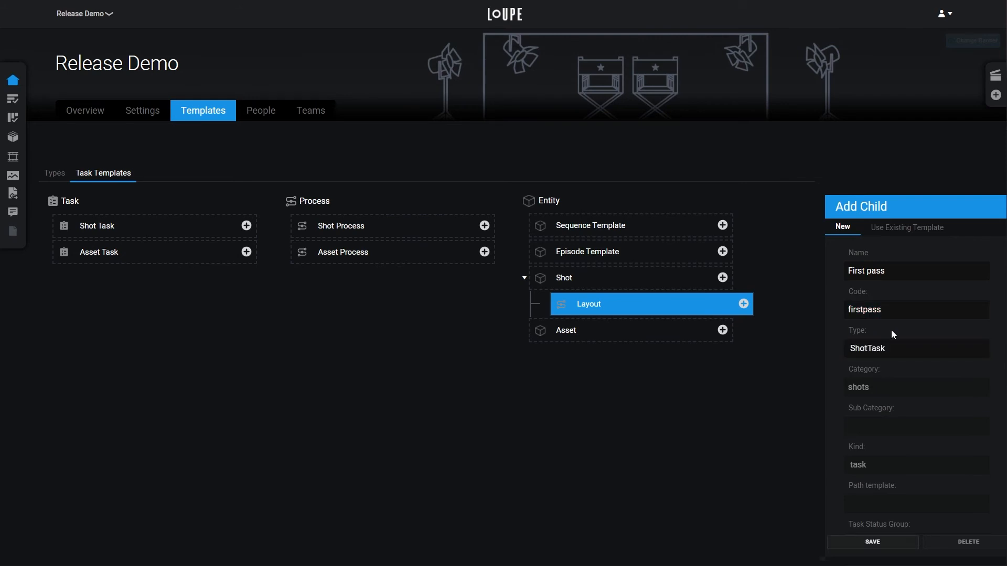
{"action": "left_click", "coordinate": [895, 540]}
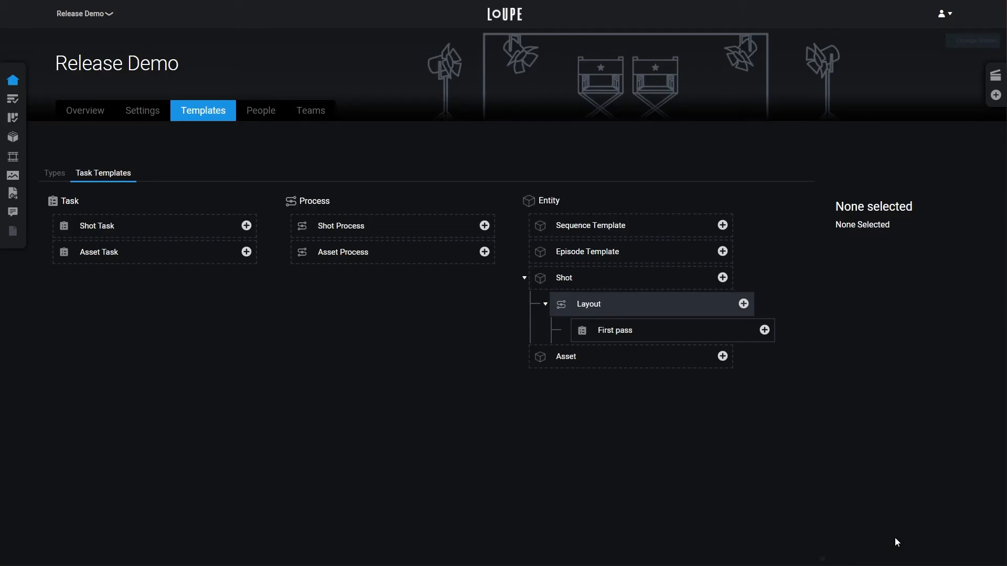
- Add and save a second child under Layout named Final with code final and type ShotTask
{"action": "left_click", "coordinate": [743, 304]}
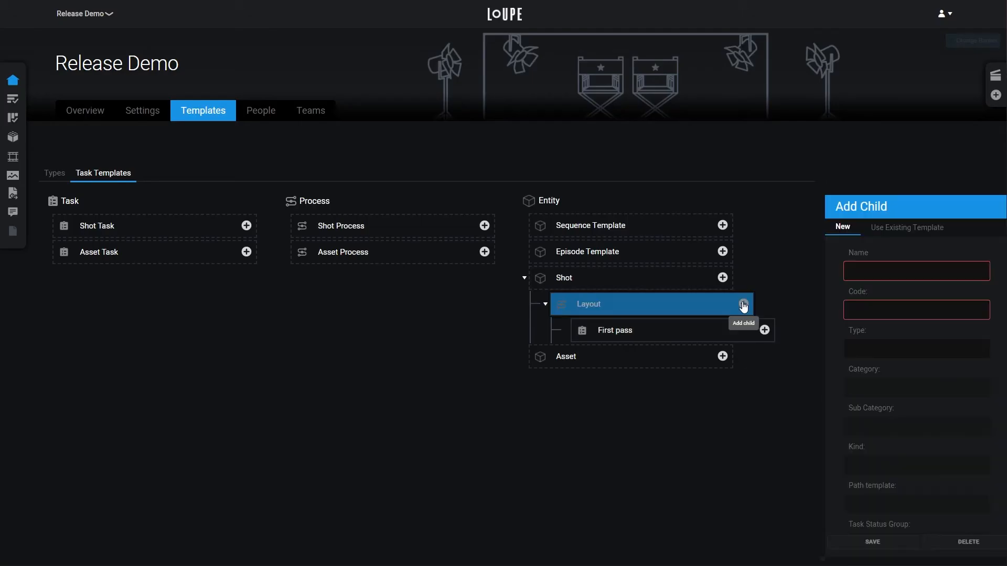
{"action": "type", "text": "Final ta"}
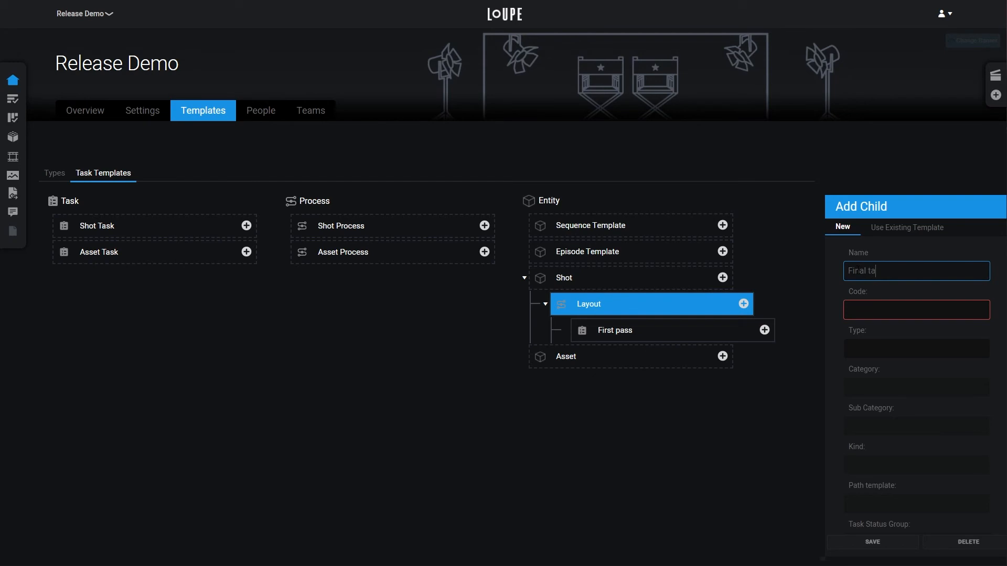
{"action": "key", "text": "BackSpace"}
{"action": "key", "text": "Tab"}
{"action": "type", "text": "final"}
{"action": "left_click", "coordinate": [879, 345]}
{"action": "left_click", "coordinate": [875, 370]}
{"action": "left_click", "coordinate": [892, 541]}
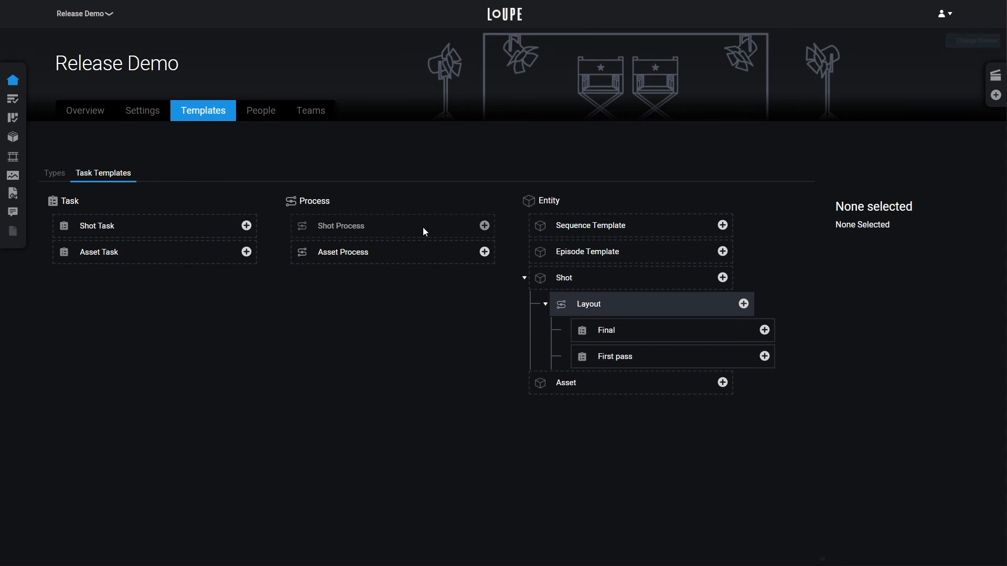
- Add and save a child named First pass under the Shot Process template with code firstpass and type ShotTask
{"action": "left_click", "coordinate": [485, 226]}
{"action": "left_click", "coordinate": [897, 274]}
{"action": "type", "text": "First pass"}
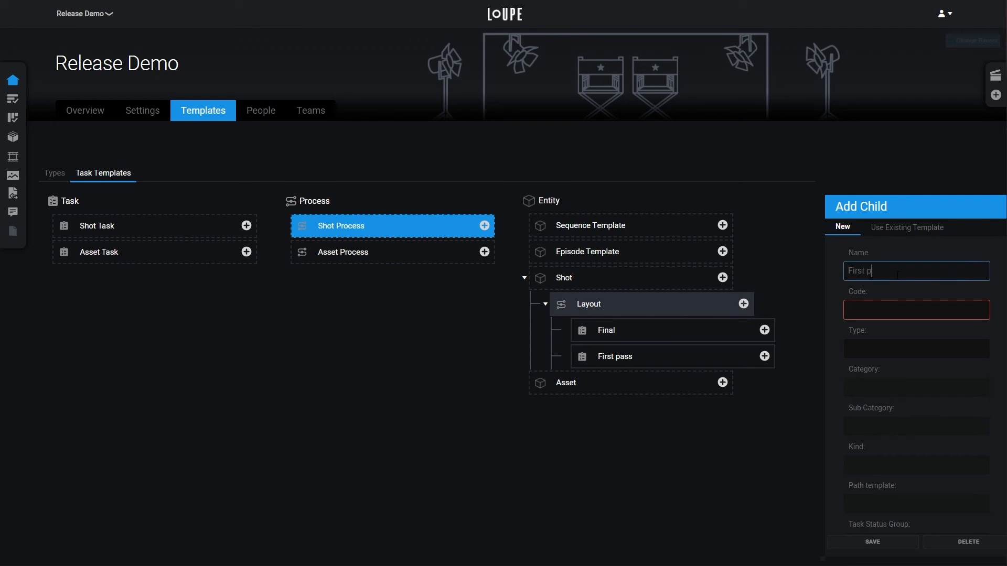
{"action": "left_click", "coordinate": [911, 300]}
{"action": "type", "text": "first pa"}
{"action": "key", "text": "BackSpace"}
{"action": "key", "text": "BackSpace"}
{"action": "key", "text": "BackSpace"}
{"action": "type", "text": "pass"}
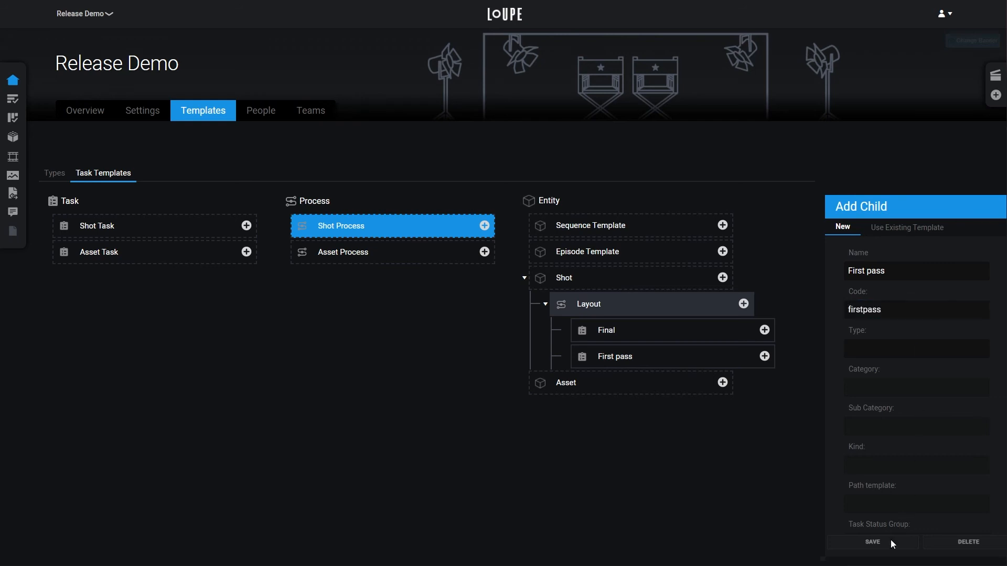
{"action": "left_click", "coordinate": [887, 346]}
{"action": "left_click", "coordinate": [890, 373]}
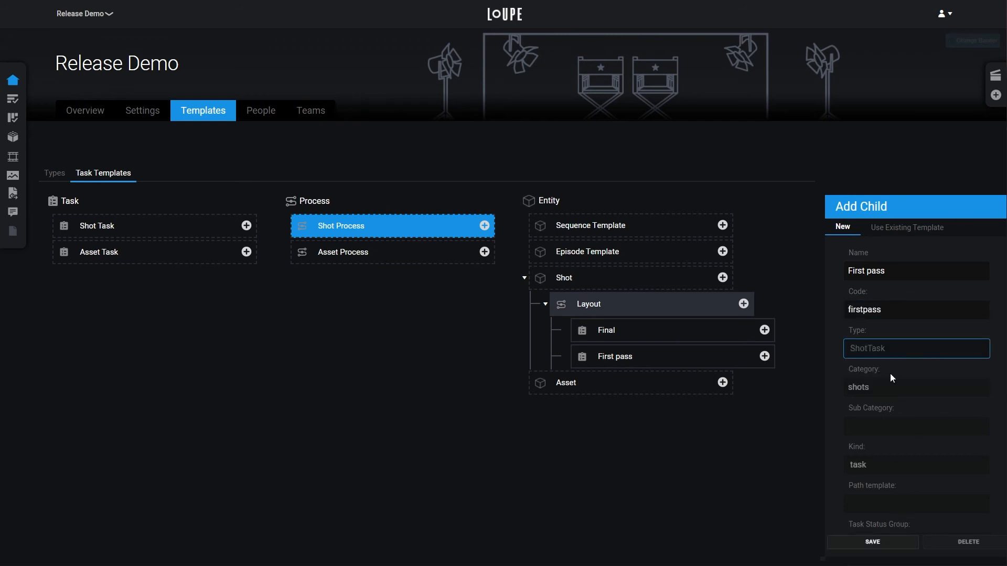
{"action": "left_click", "coordinate": [891, 539]}
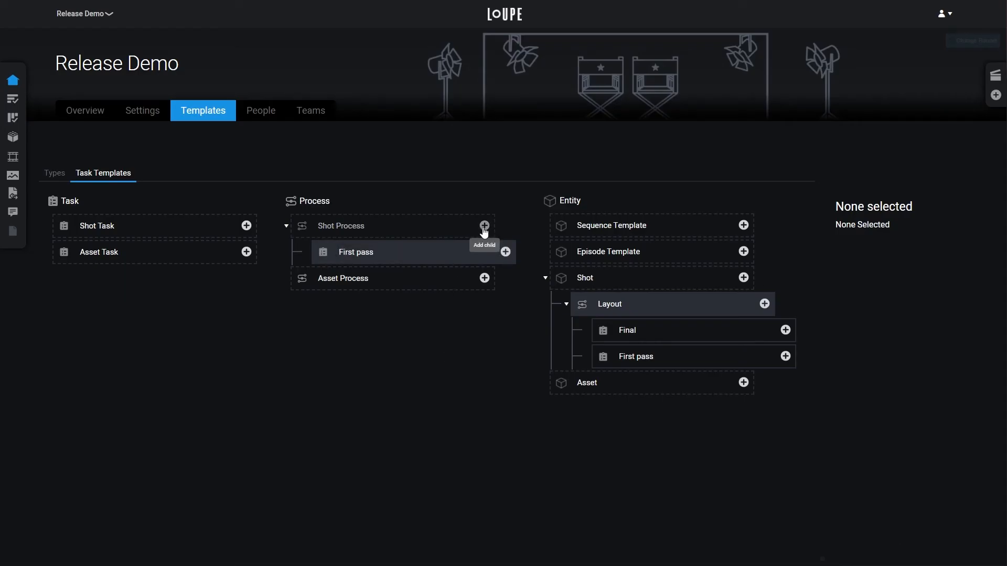
- Add and save a child named Final under the Shot Process template with code final and type ShotTask
{"action": "left_click", "coordinate": [484, 226]}
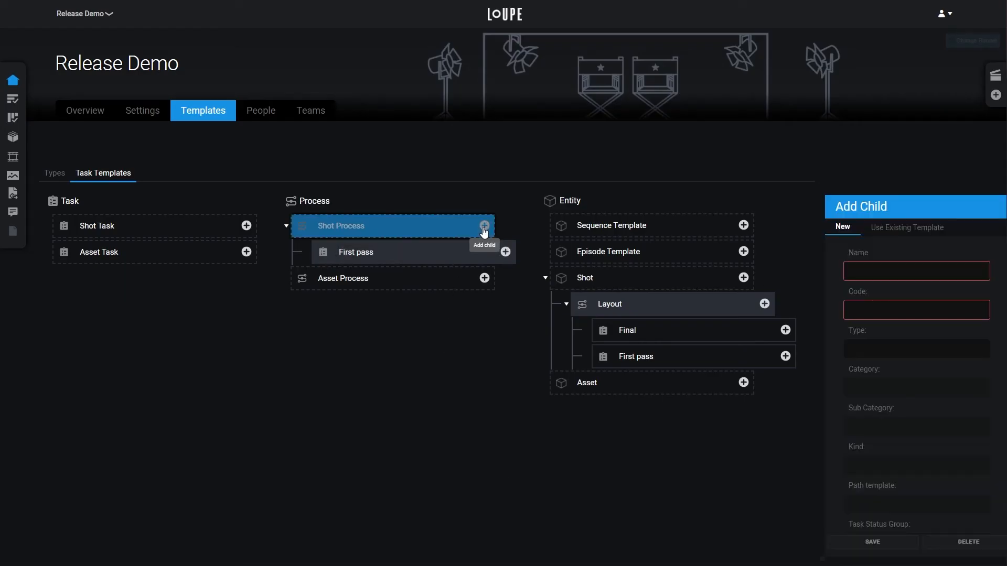
{"action": "left_click", "coordinate": [852, 267]}
{"action": "type", "text": "Final"}
{"action": "key", "text": "Tab"}
{"action": "type", "text": "final"}
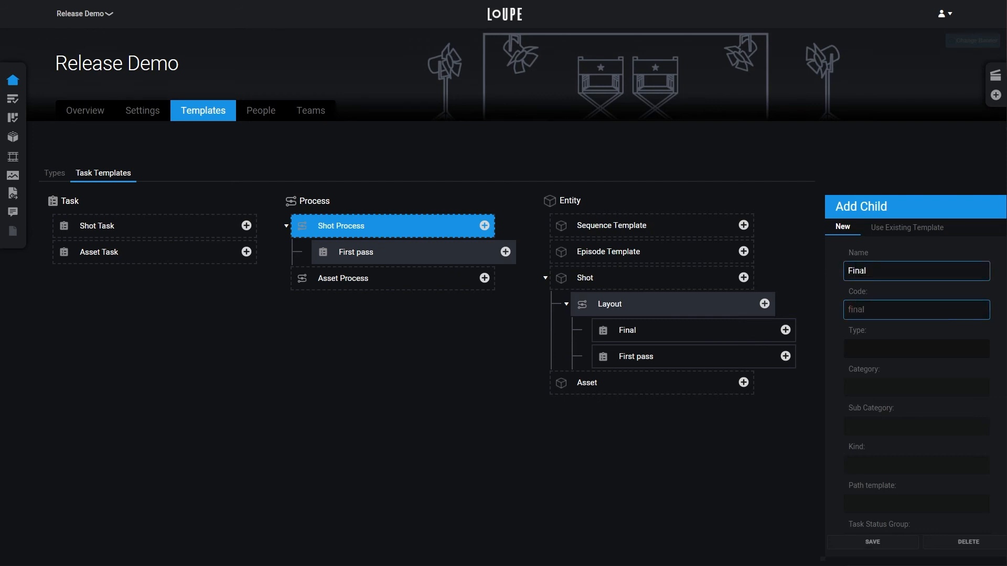
{"action": "left_click", "coordinate": [875, 350]}
{"action": "left_click", "coordinate": [877, 370]}
{"action": "left_click", "coordinate": [891, 544]}
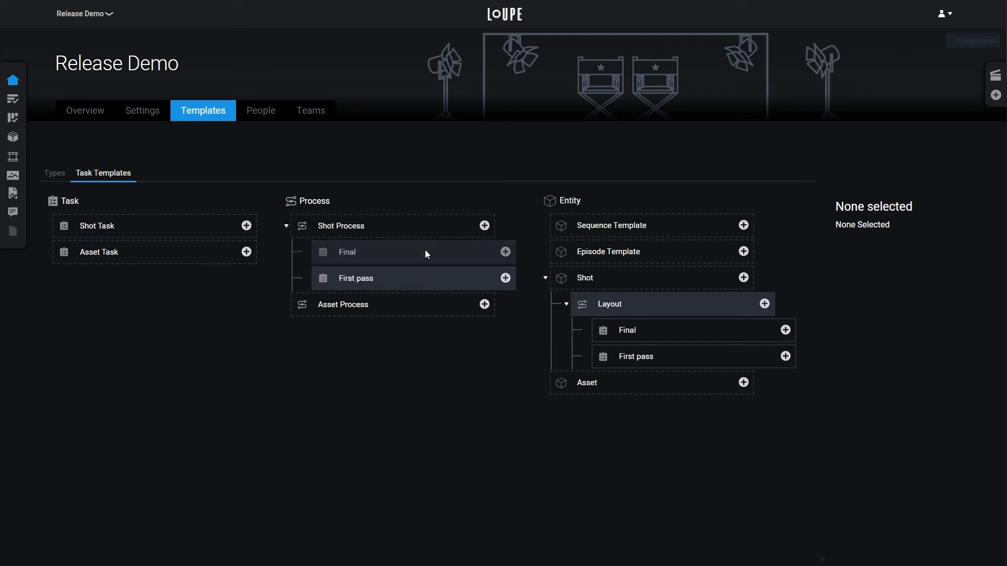
- Add and save a child named Animation with code animation under Shot, using the existing template ShotProcessTemplate
{"action": "left_click", "coordinate": [743, 277]}
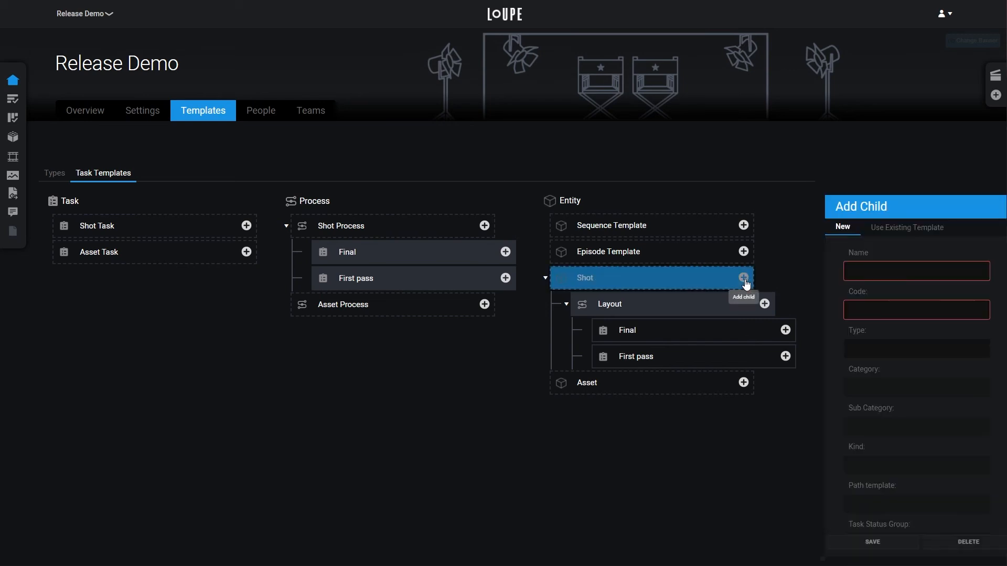
{"action": "left_click", "coordinate": [909, 233]}
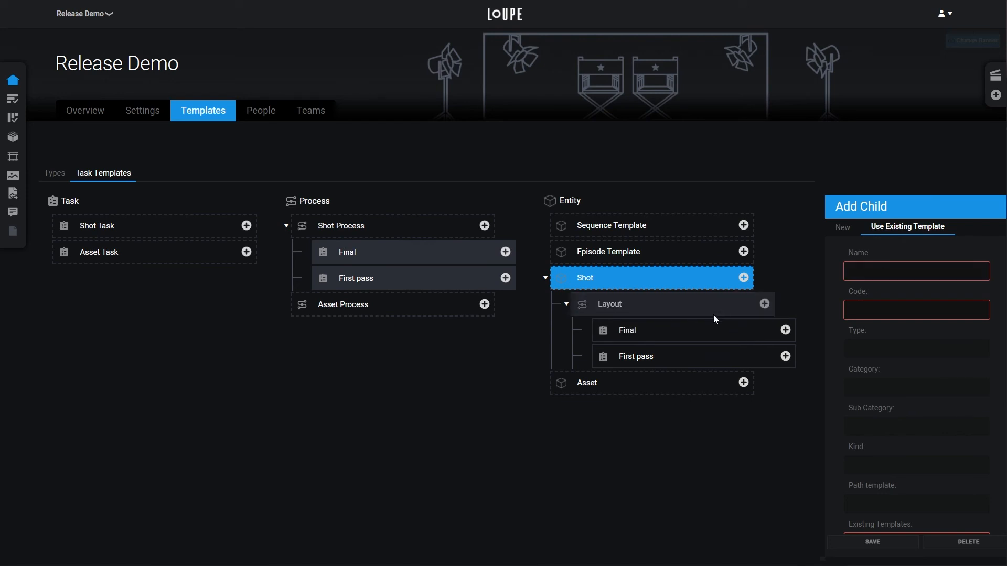
{"action": "left_click", "coordinate": [878, 270]}
{"action": "type", "text": "Animation"}
{"action": "left_click", "coordinate": [890, 309]}
{"action": "type", "text": "animation"}
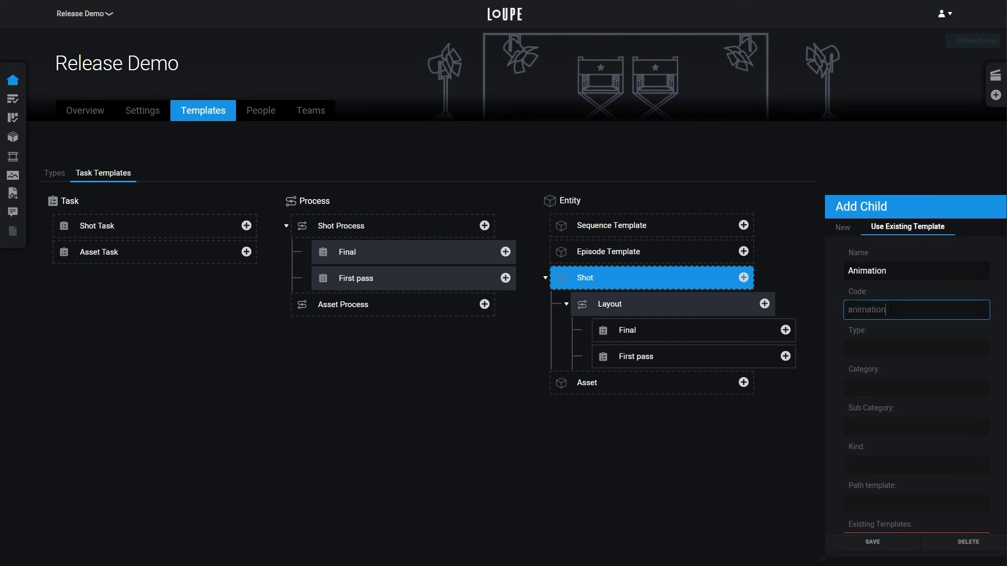
{"action": "scroll", "coordinate": [890, 310], "scroll_direction": "down", "scroll_amount": 1}
{"action": "left_click", "coordinate": [878, 520]}
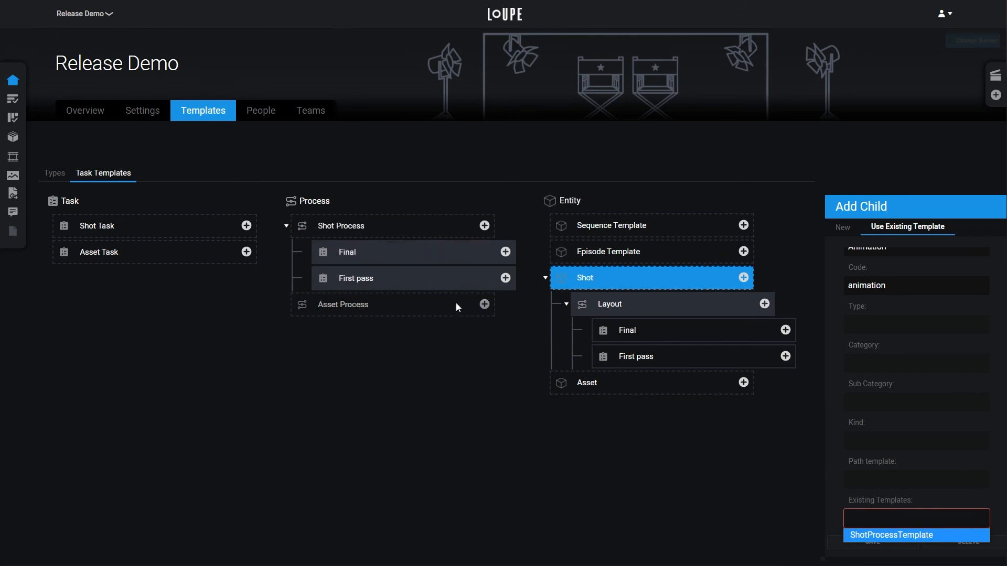
{"action": "left_click", "coordinate": [913, 534]}
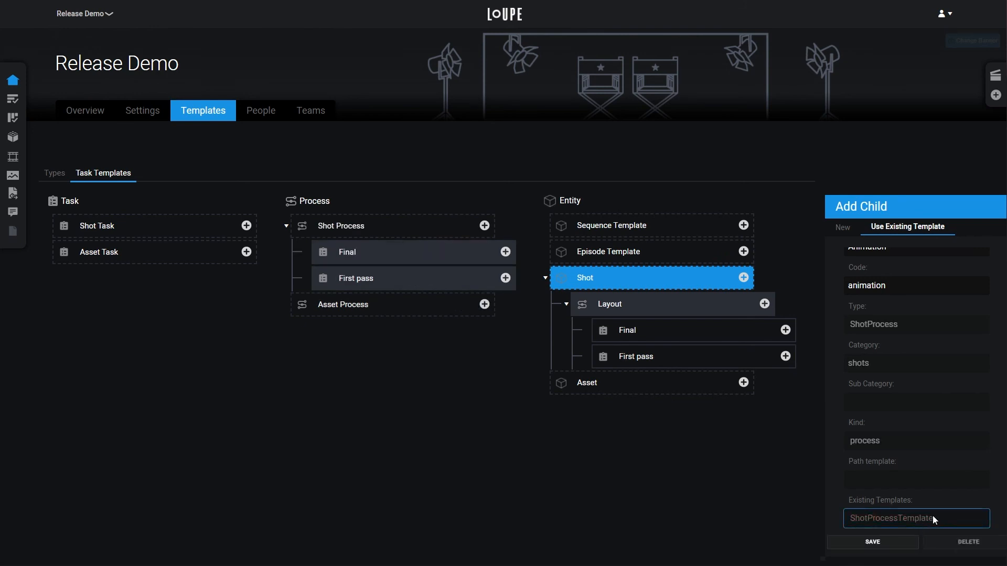
{"action": "left_click", "coordinate": [886, 545]}
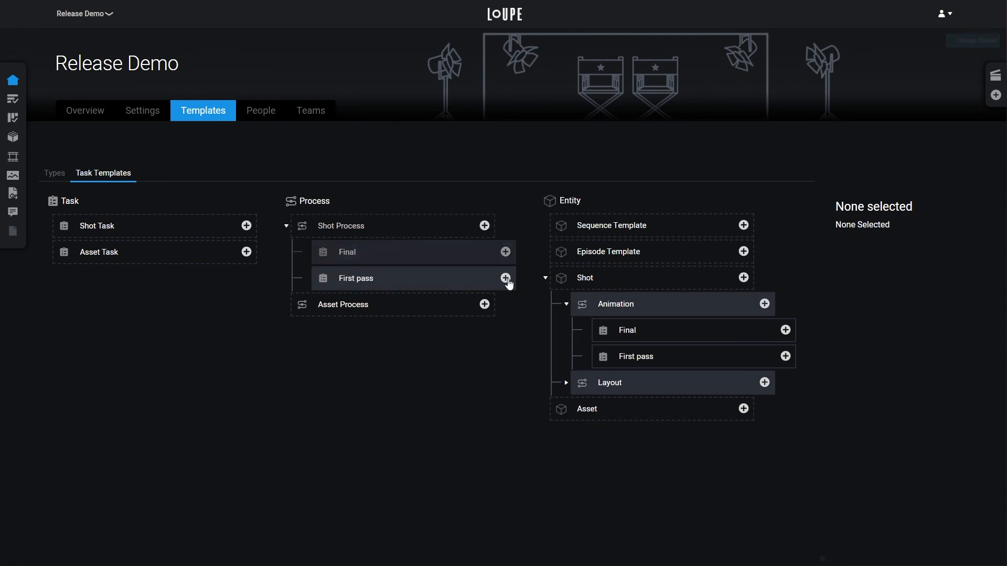
- Expand Layout under Shot to compare its tasks with Animation's, and collapse both processes
{"action": "left_click", "coordinate": [566, 382]}
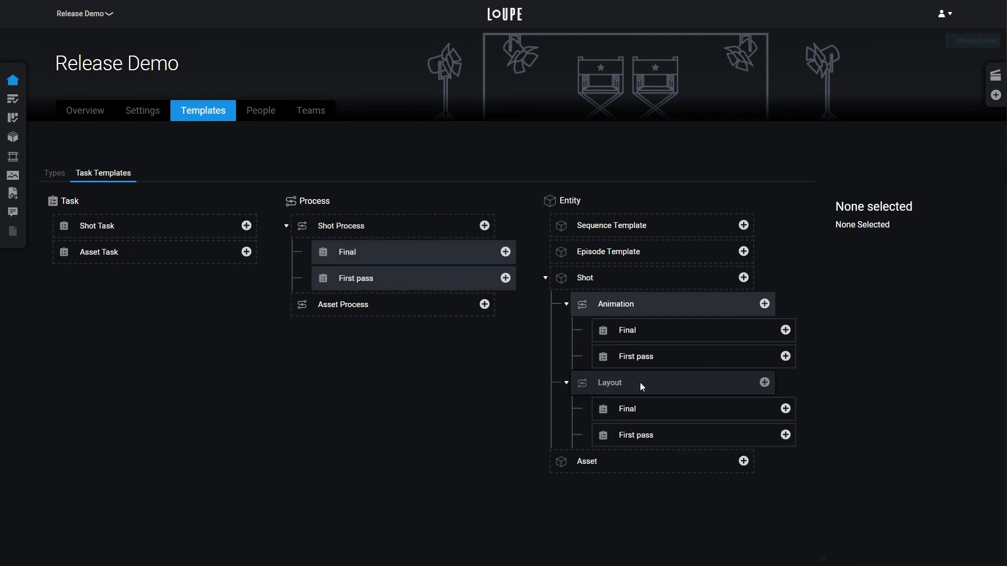
{"action": "left_click", "coordinate": [566, 382]}
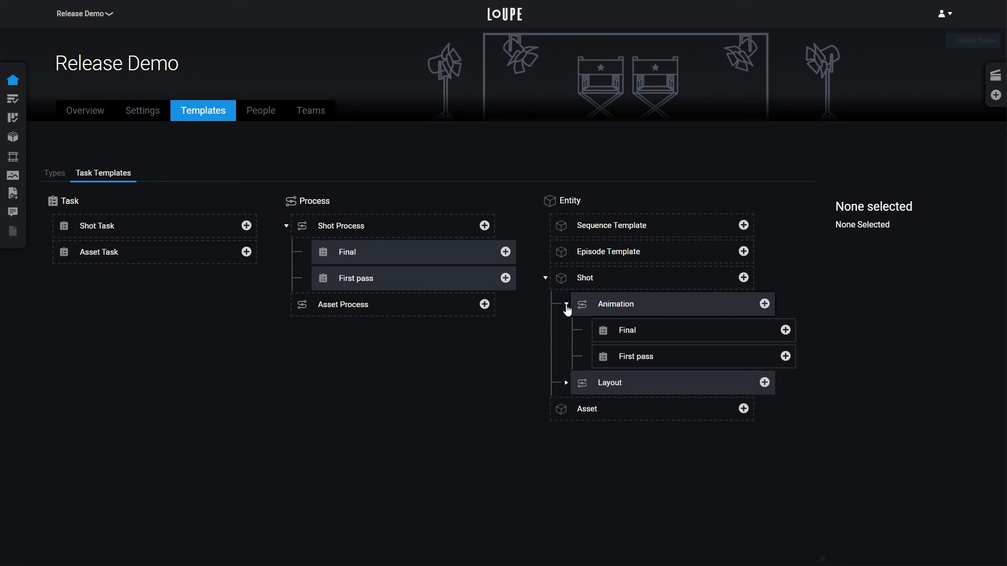
{"action": "left_click", "coordinate": [566, 305]}
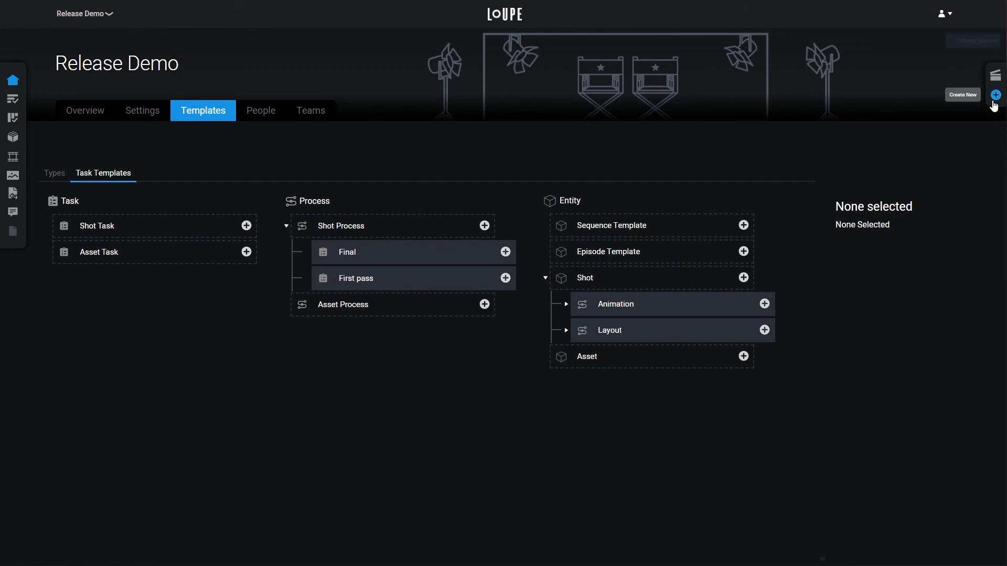
- Create a new episode named Episode 1 in the ShotLibrary
{"action": "left_click", "coordinate": [994, 95]}
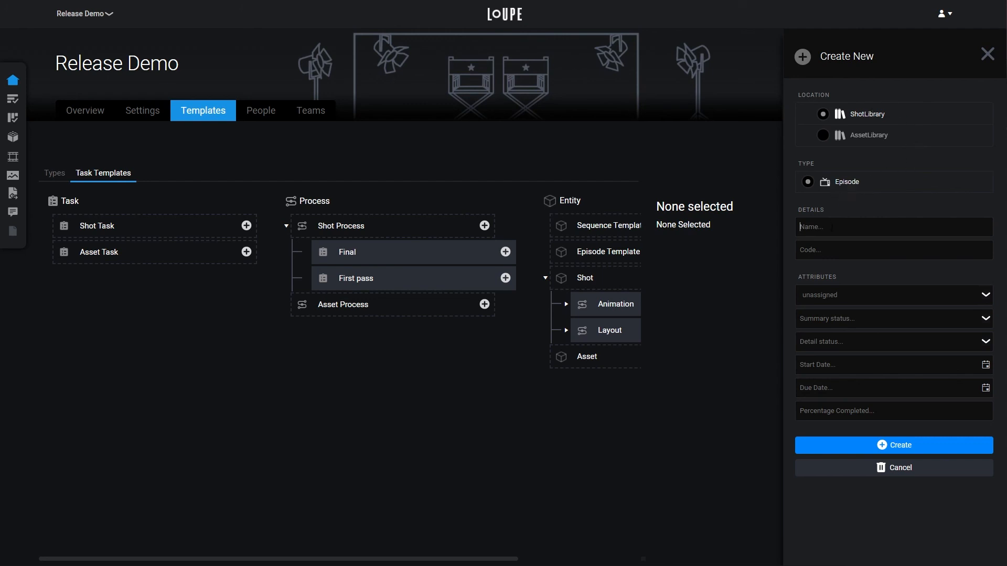
{"action": "left_click", "coordinate": [831, 228]}
{"action": "type", "text": "Episode 1"}
{"action": "left_click", "coordinate": [855, 449]}
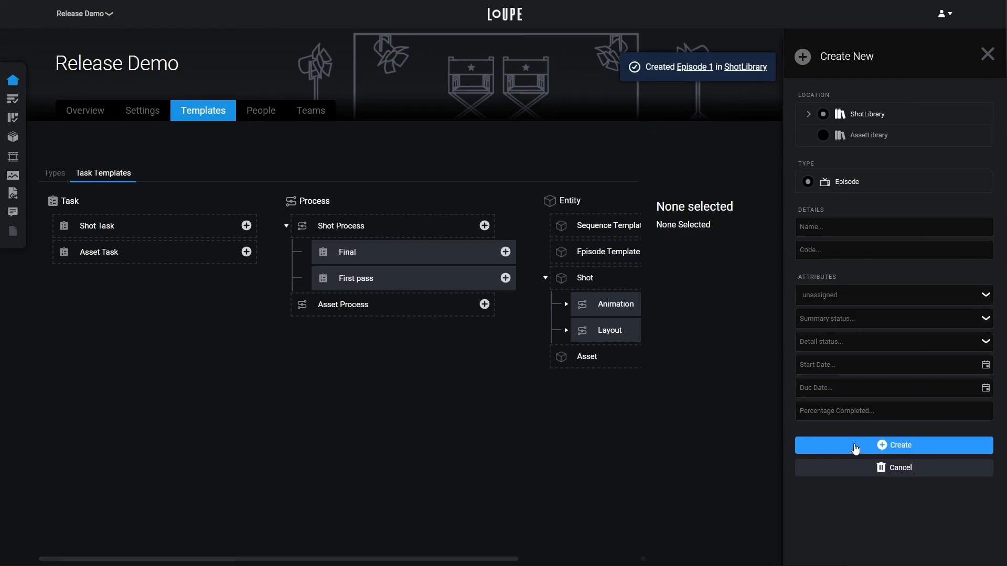
- Create a sequence named Sequence 1 inside Episode 1 of the ShotLibrary
{"action": "left_click", "coordinate": [808, 114]}
{"action": "left_click", "coordinate": [858, 137]}
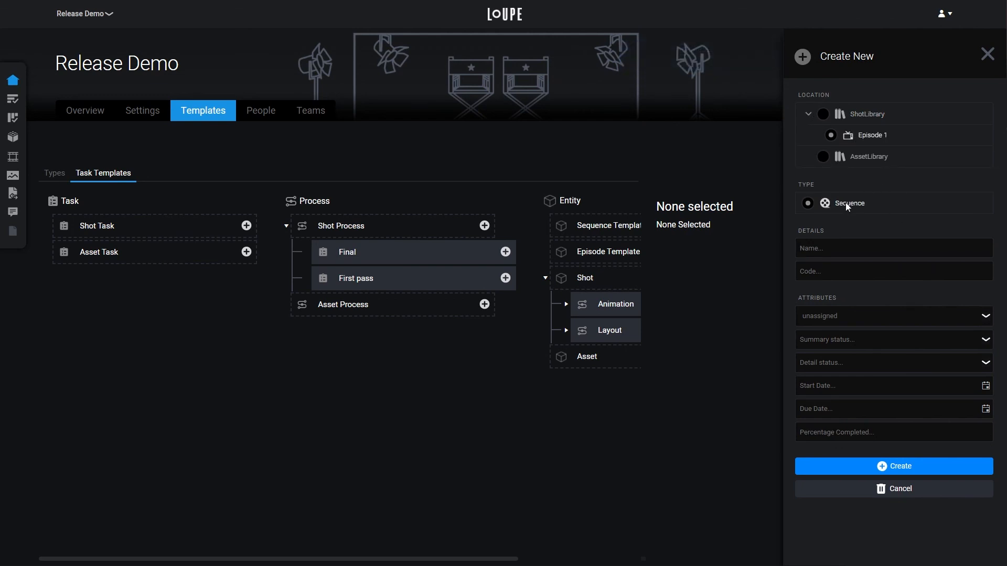
{"action": "type", "text": "SEquence 1"}
{"action": "key", "text": "Delete"}
{"action": "type", "text": "e"}
{"action": "left_click", "coordinate": [864, 467]}
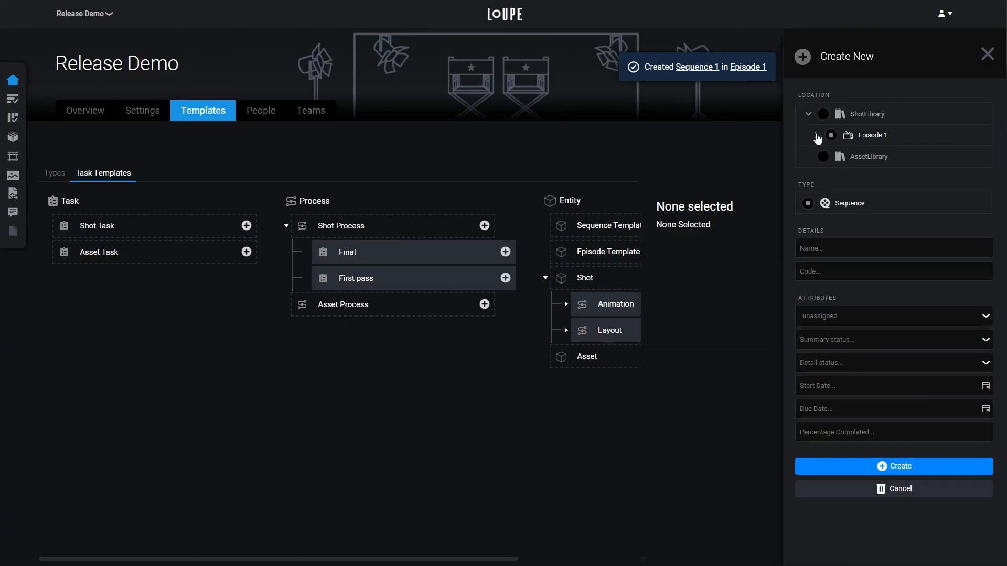
- Create a shot named Shot 1 inside Sequence 1 and close the creation form
{"action": "left_click", "coordinate": [816, 136]}
{"action": "left_click", "coordinate": [839, 157]}
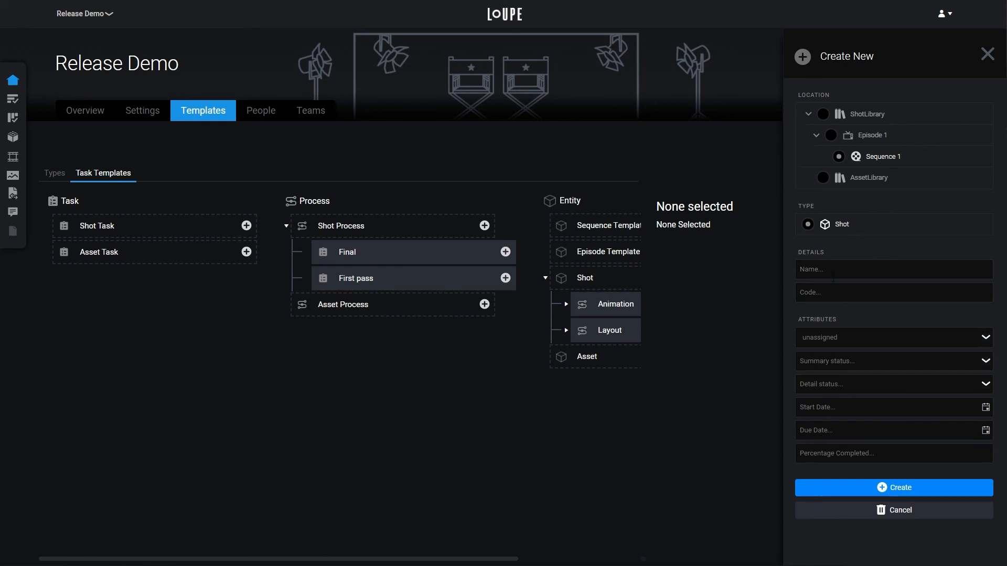
{"action": "type", "text": "Shot 1"}
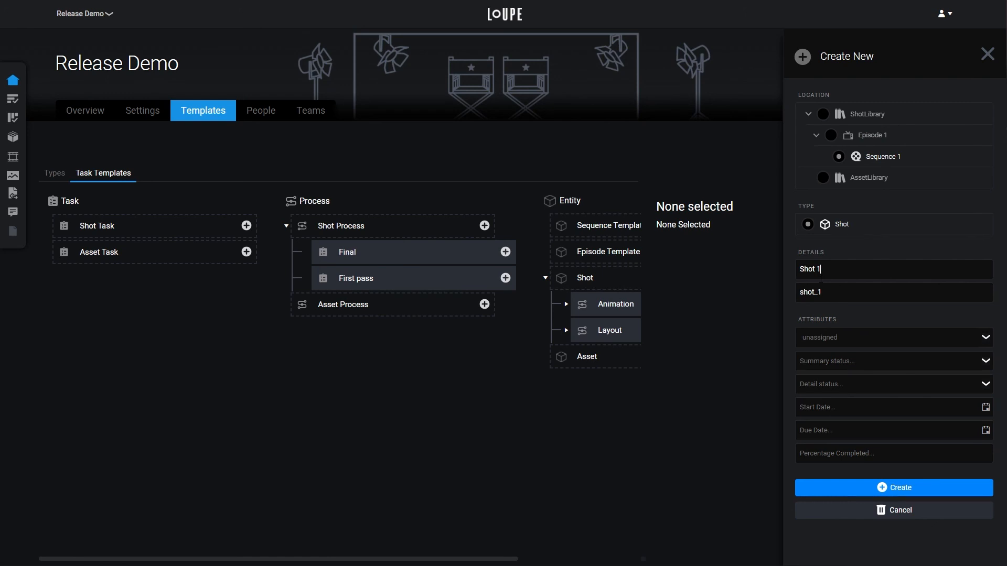
{"action": "left_click", "coordinate": [875, 486]}
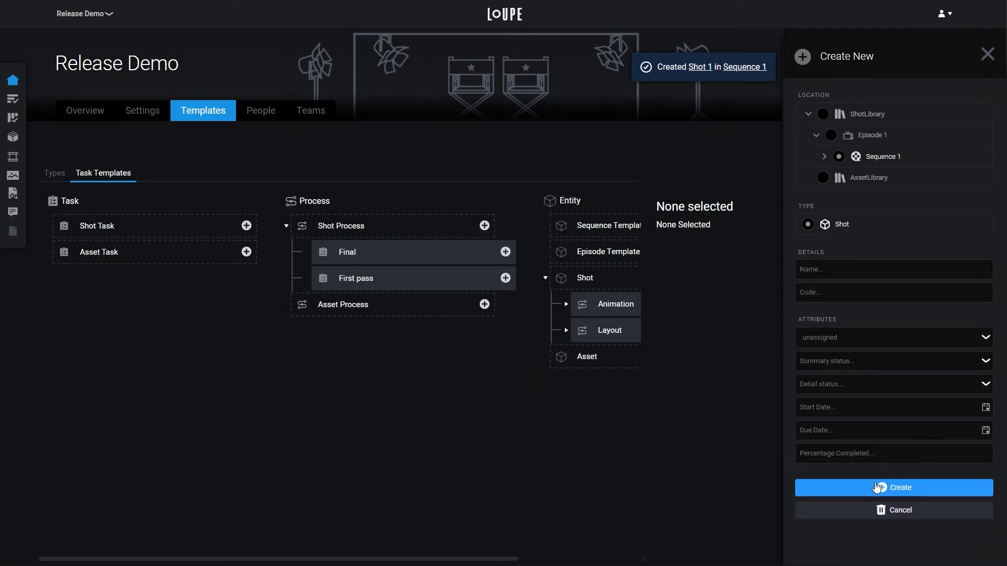
{"action": "left_click", "coordinate": [988, 54]}
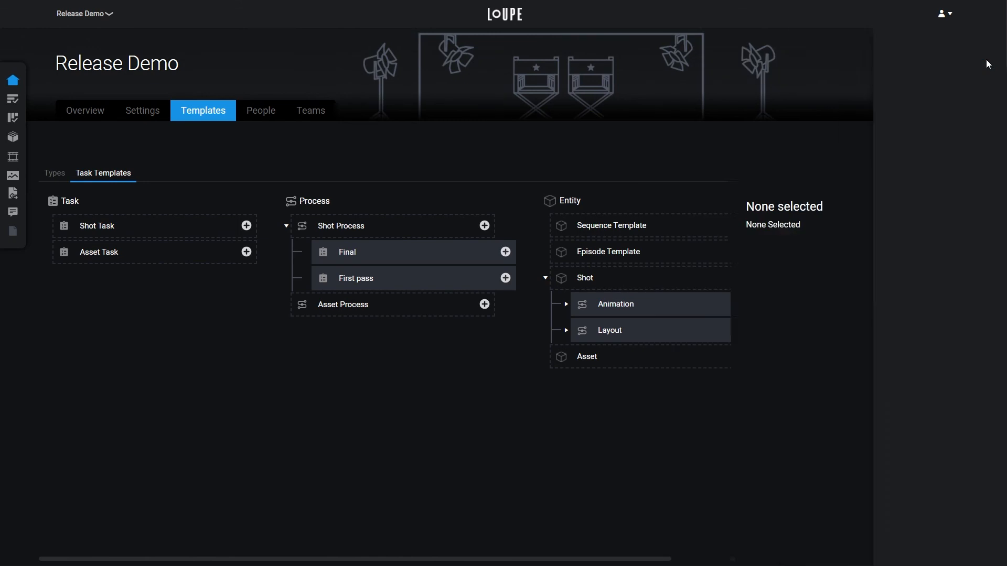
- Open the project's status board and go through Episode 1 and Sequence 1 into Shot 1 to view its processes
{"action": "left_click", "coordinate": [13, 117]}
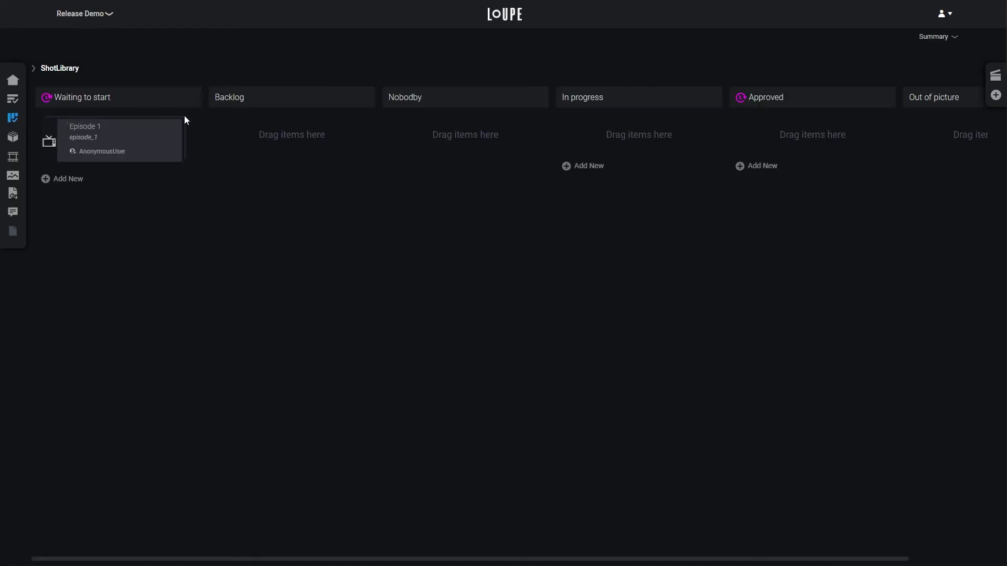
{"action": "left_click", "coordinate": [127, 135]}
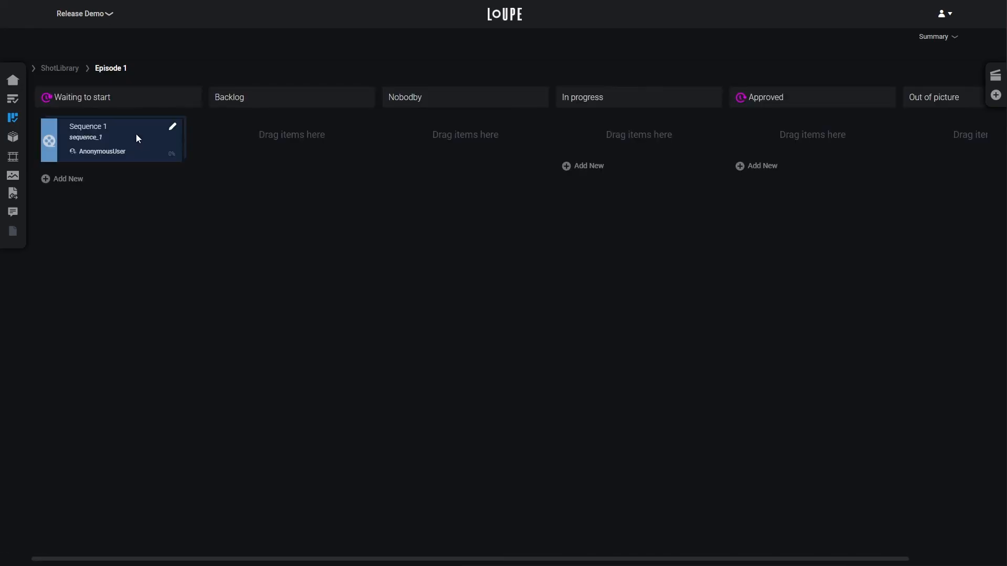
{"action": "left_click", "coordinate": [135, 135]}
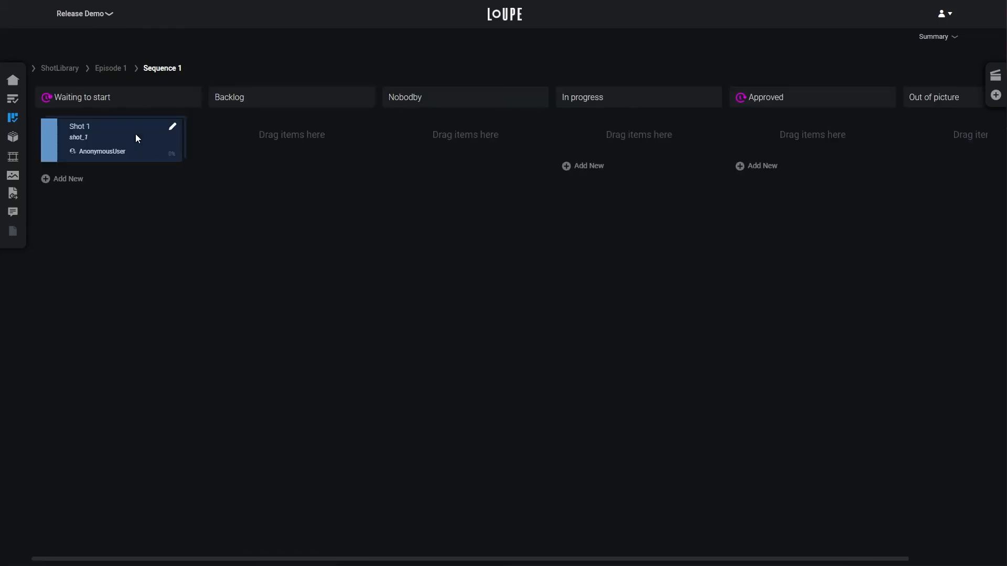
{"action": "left_click", "coordinate": [137, 137]}
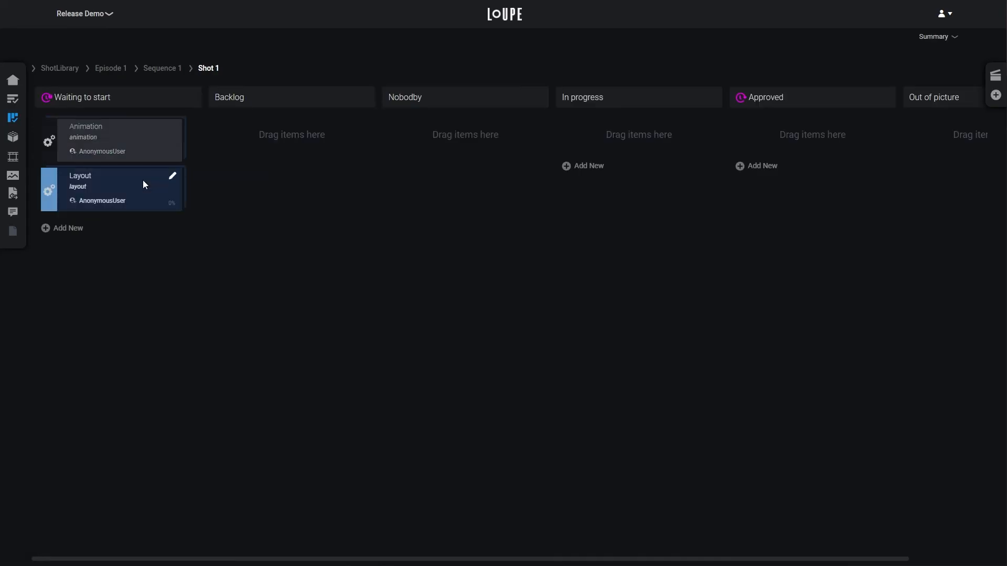
- Examine the tasks inside Shot 1's Animation process and those inside its Layout process
{"action": "left_click", "coordinate": [148, 141]}
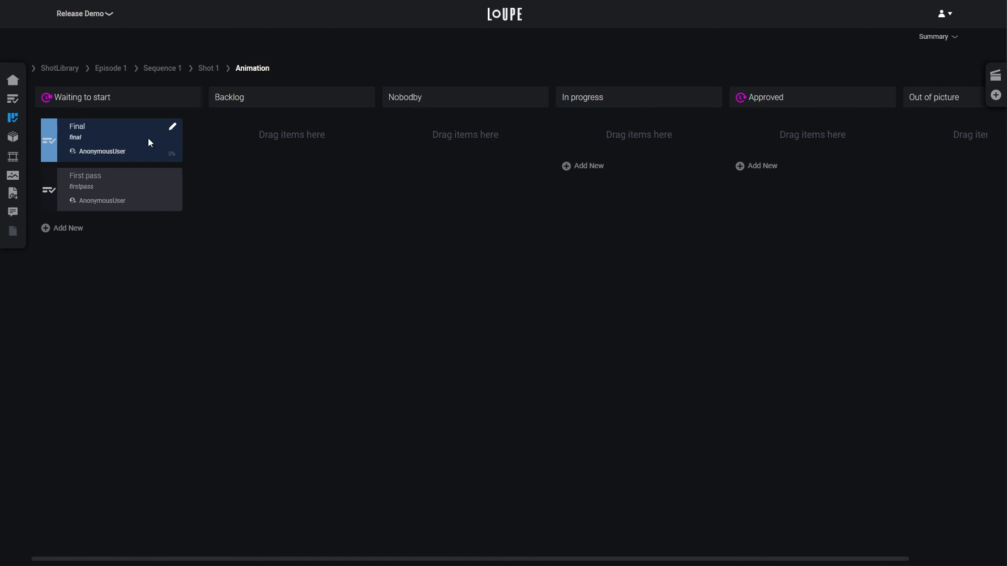
{"action": "left_click", "coordinate": [205, 70]}
{"action": "left_click", "coordinate": [142, 190]}
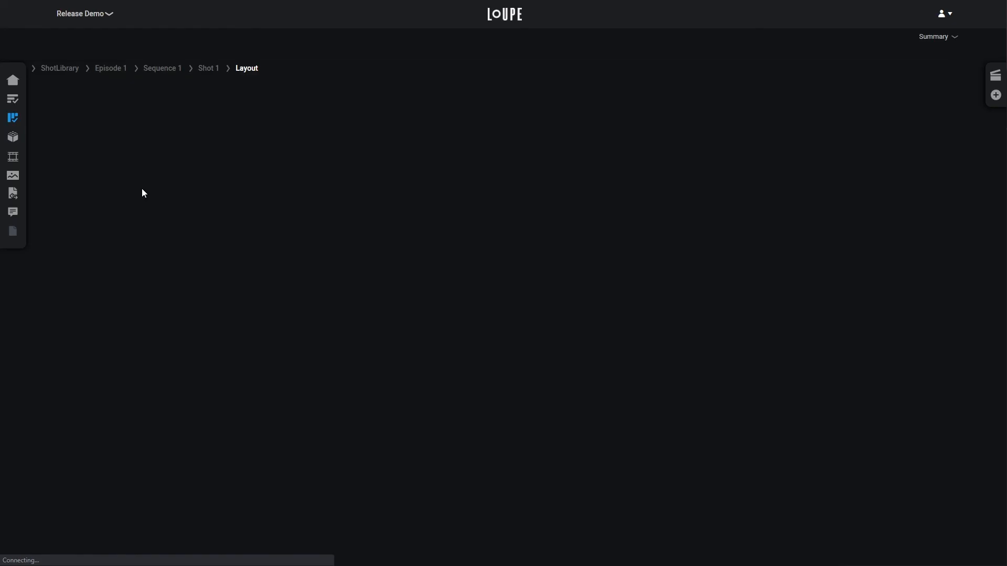
{"action": "mouse_move", "coordinate": [142, 188]}
{"action": "left_mouse_down"}
{"action": "mouse_move", "coordinate": [150, 137]}
{"action": "mouse_move", "coordinate": [147, 187]}
{"action": "left_mouse_up"}
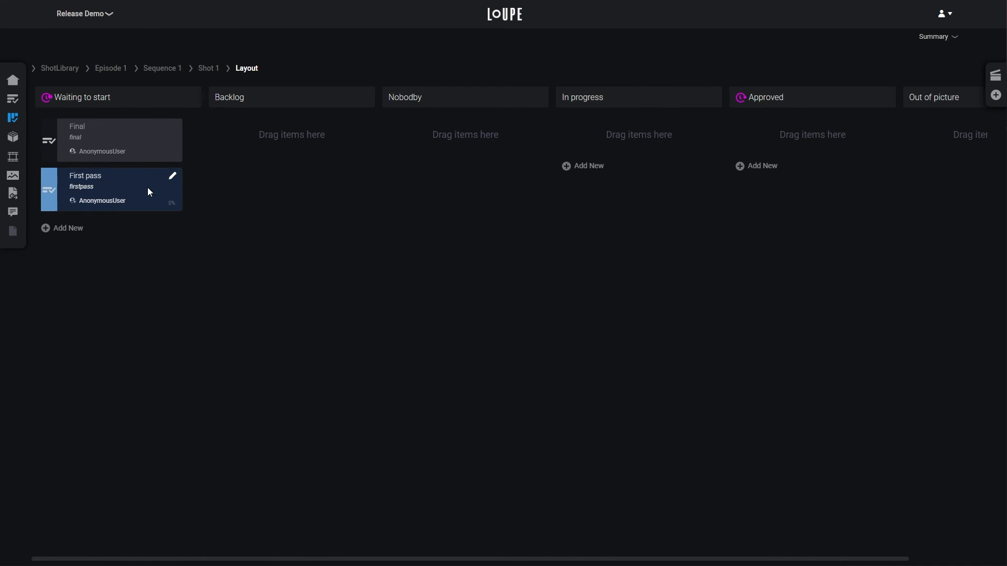